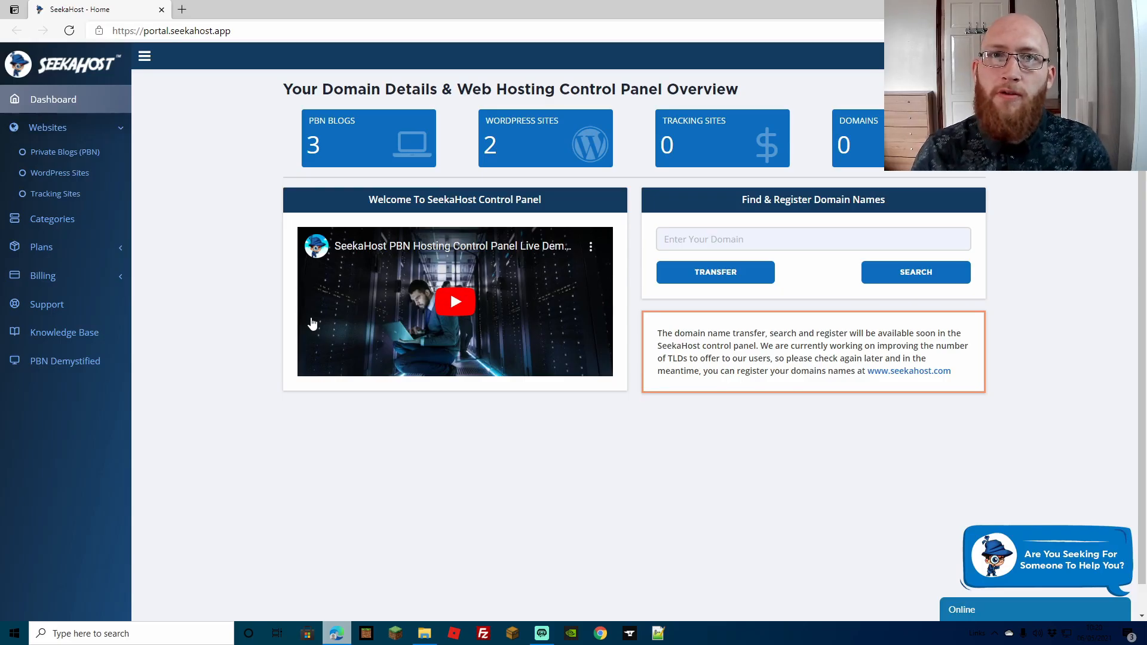
# View the list of WordPress sites from the dashboard, return, and check the PBN blogs
pyautogui.click(557, 127)
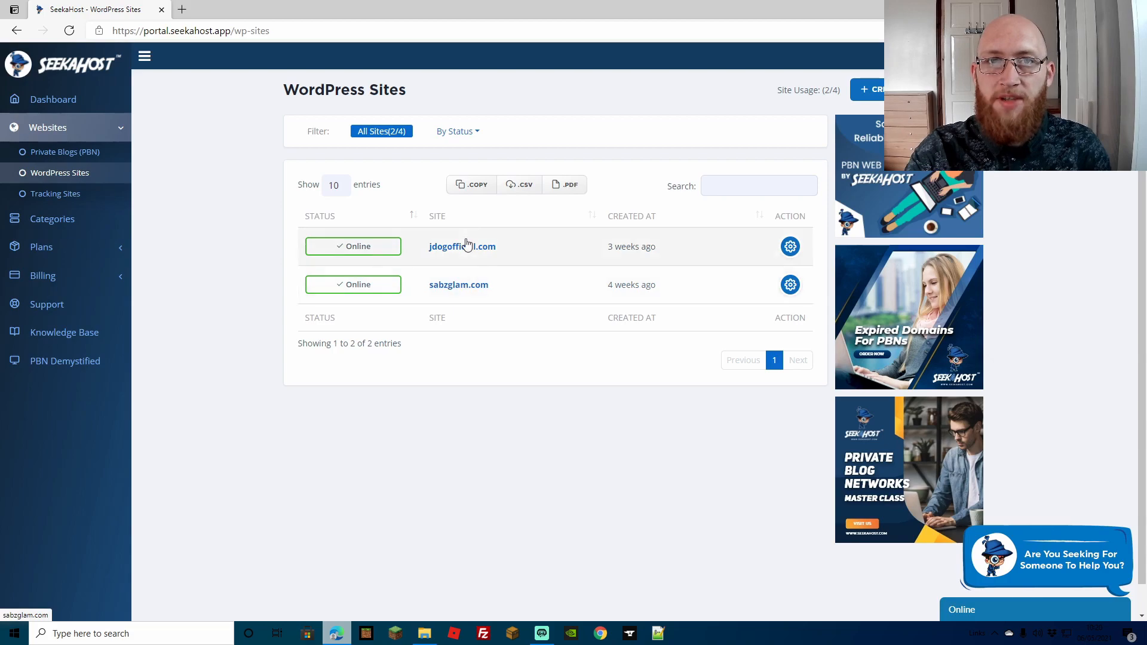
pyautogui.click(82, 99)
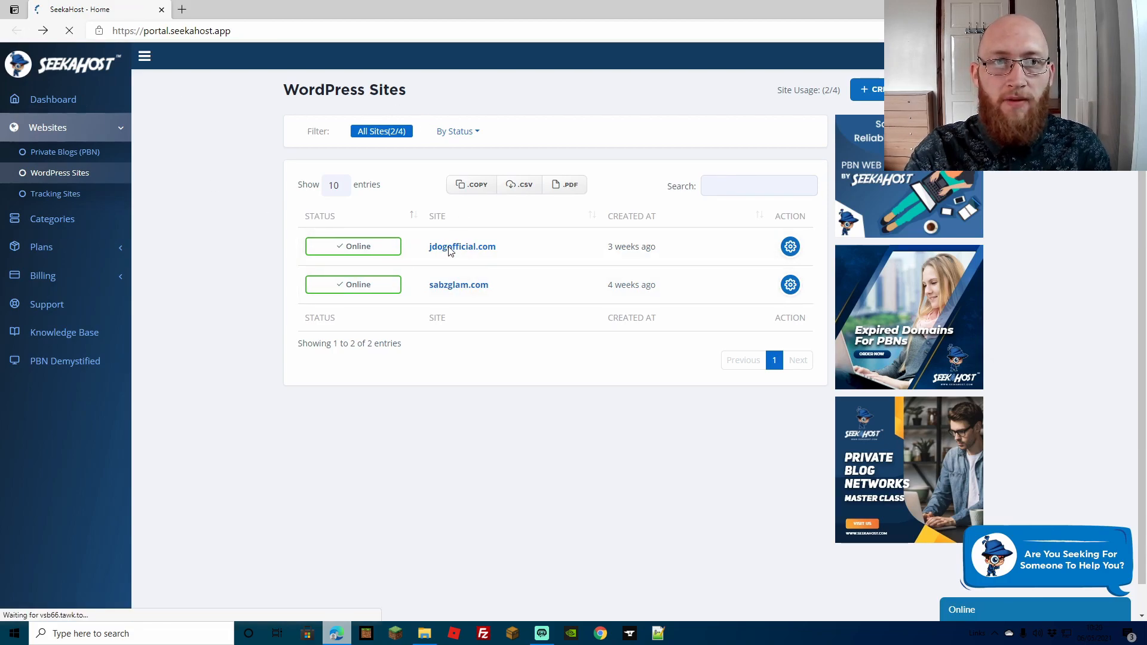
pyautogui.click(361, 135)
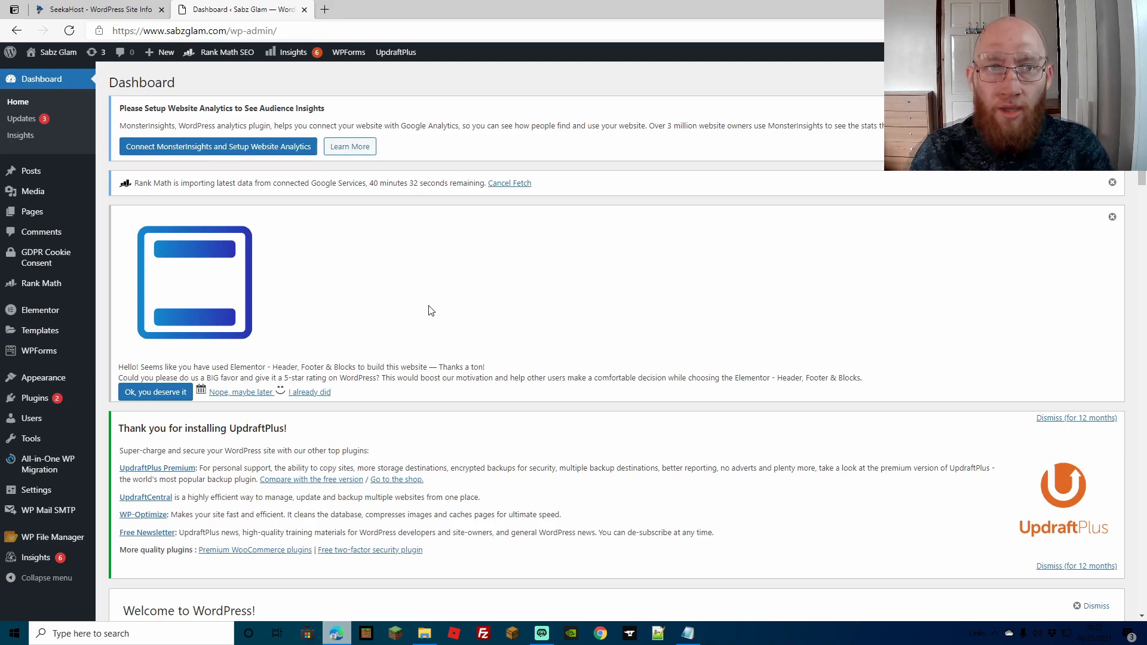
# Search the plugin directory of the Sabz Glam WordPress site for "migration"
pyautogui.moveTo(58, 469)
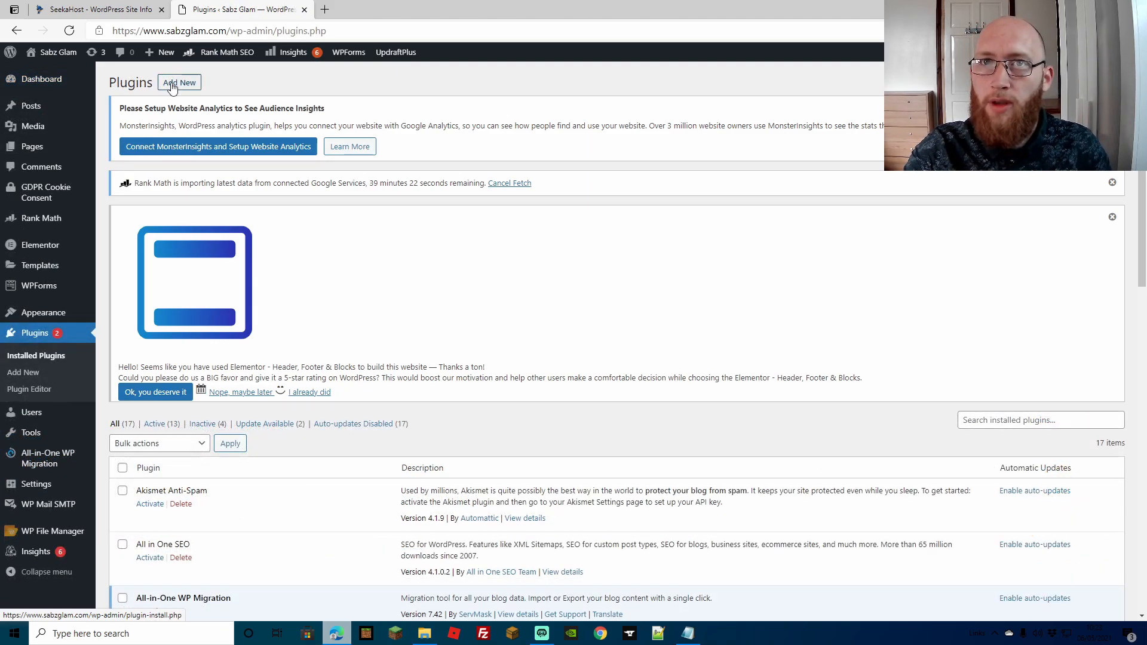
pyautogui.click(174, 86)
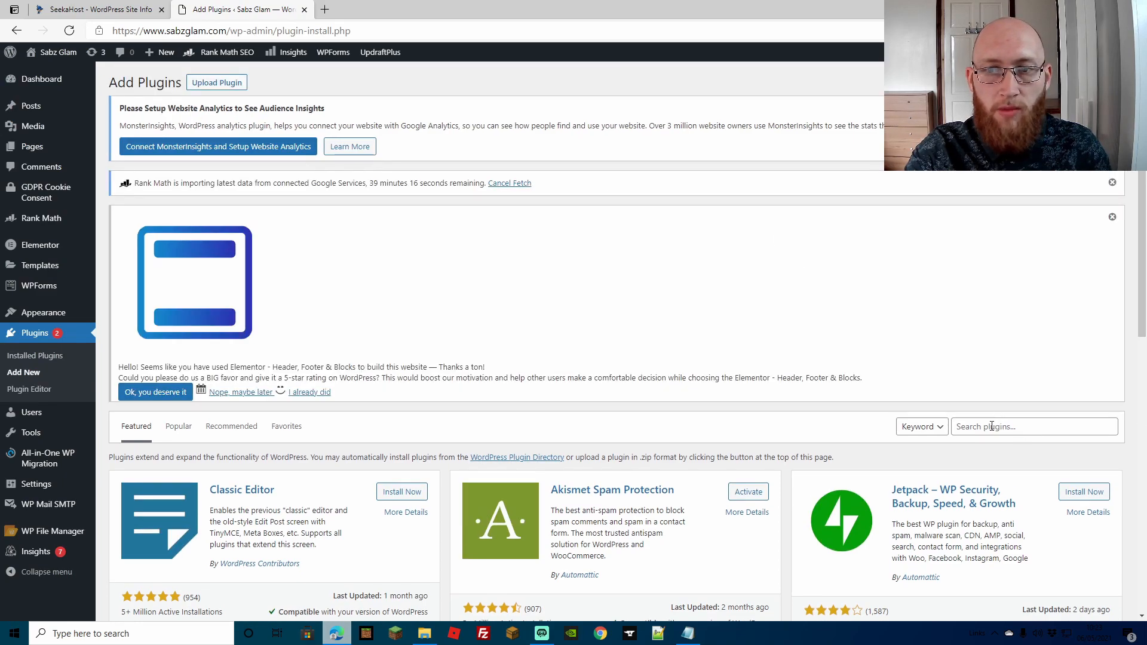
pyautogui.click(992, 426)
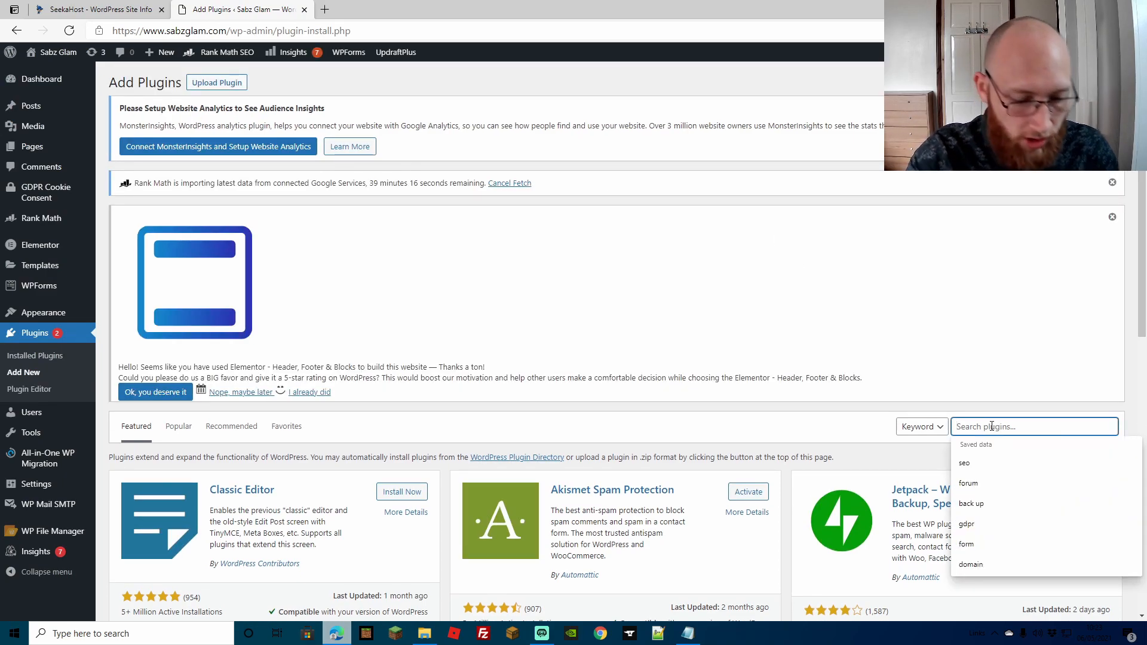
pyautogui.write('migration')
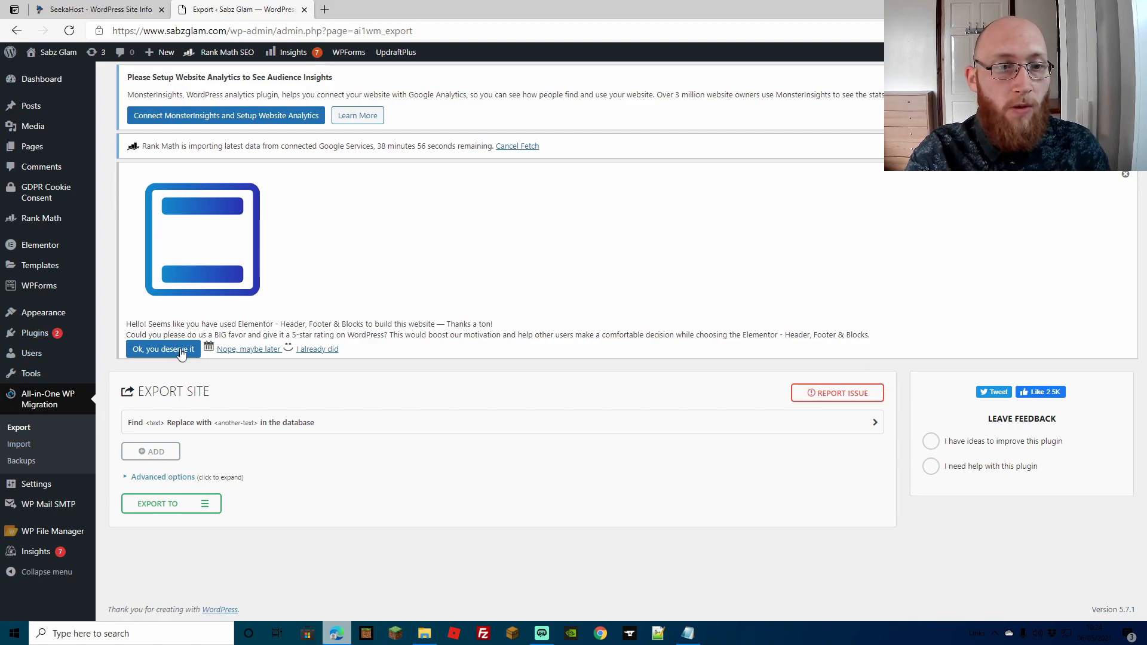
# Export the Sabz Glam site to a file with All-in-One WP Migration and download the export
pyautogui.click(199, 507)
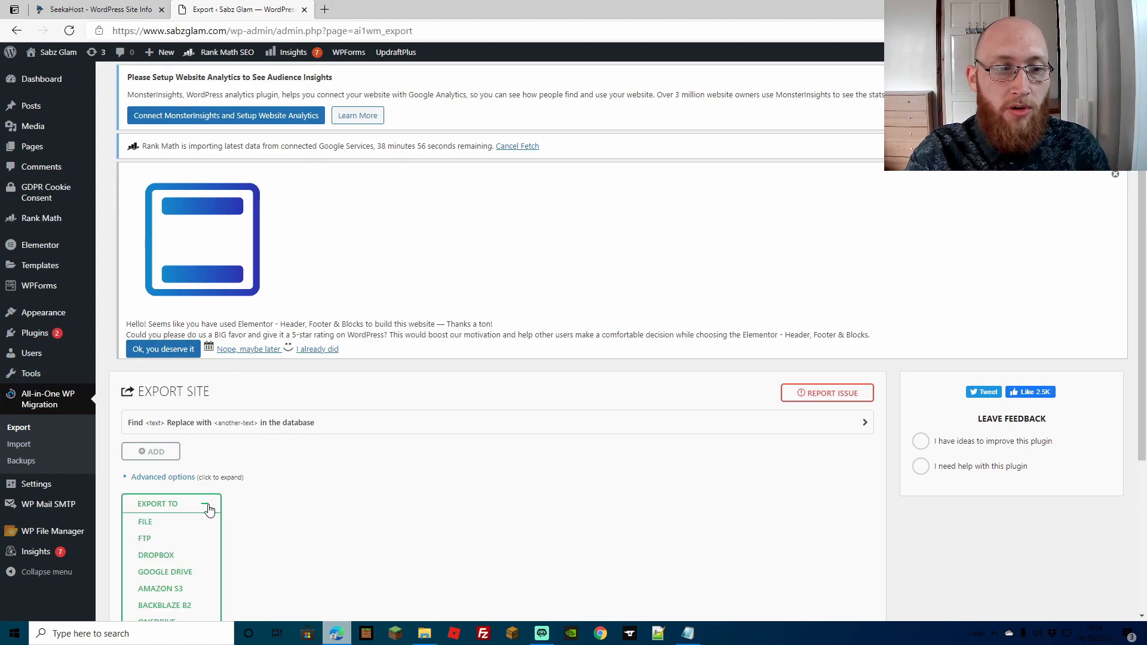
pyautogui.scroll(-3, 226, 411)
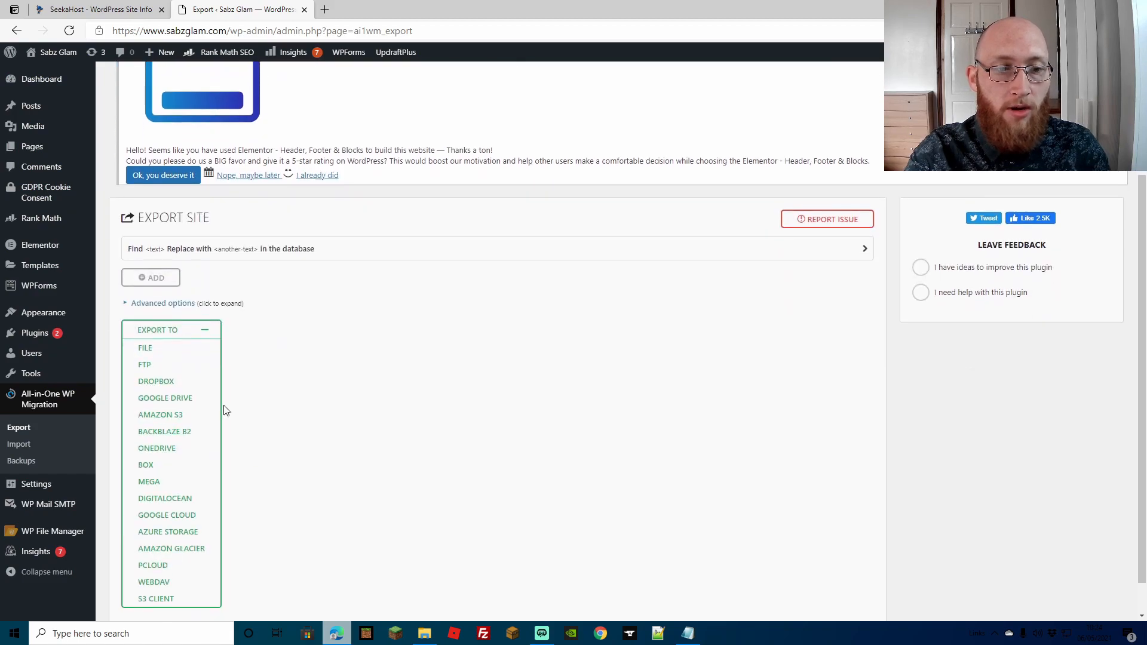
pyautogui.click(147, 349)
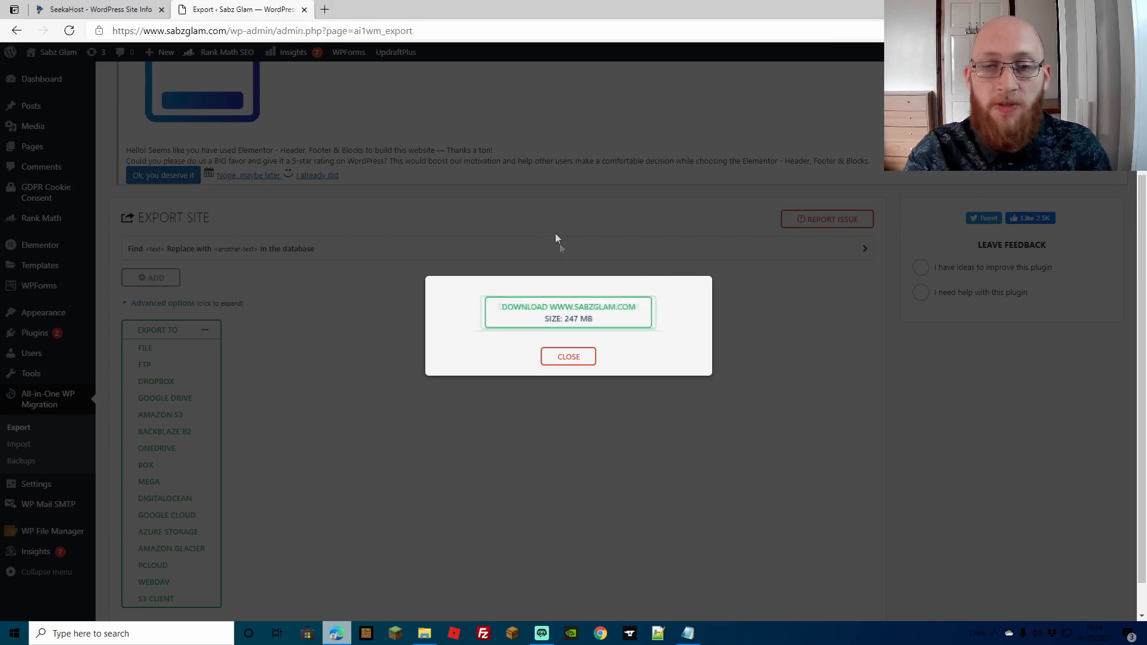
pyautogui.click(553, 315)
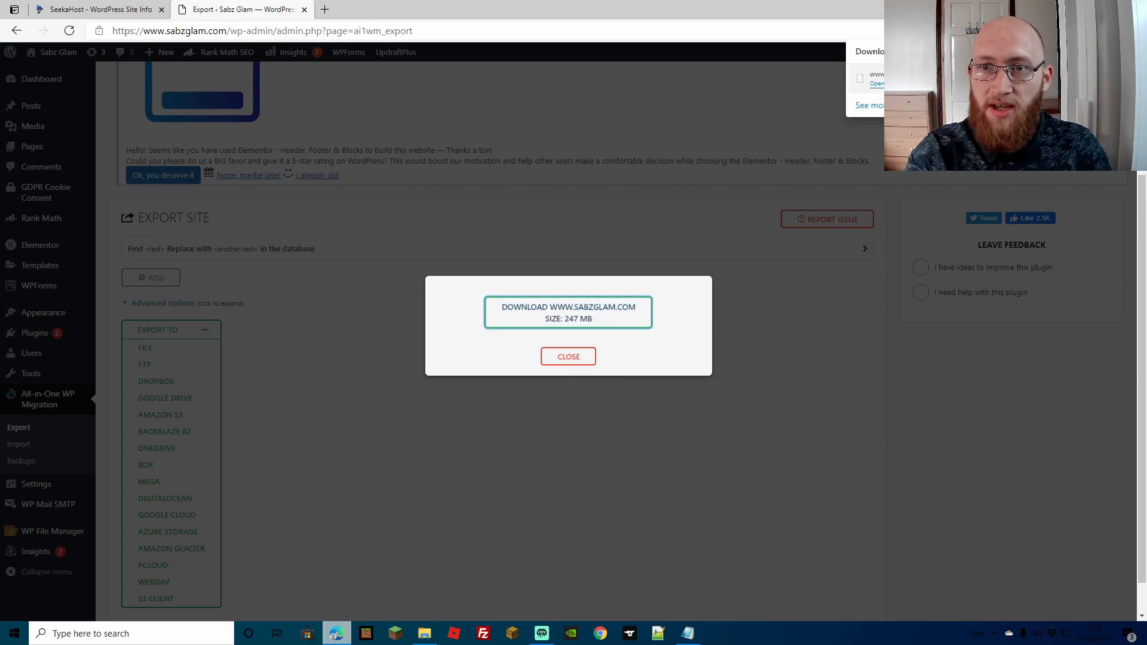
# Check the downloaded export in its Downloads folder, and close the folder window and the export dialog
pyautogui.click(1022, 79)
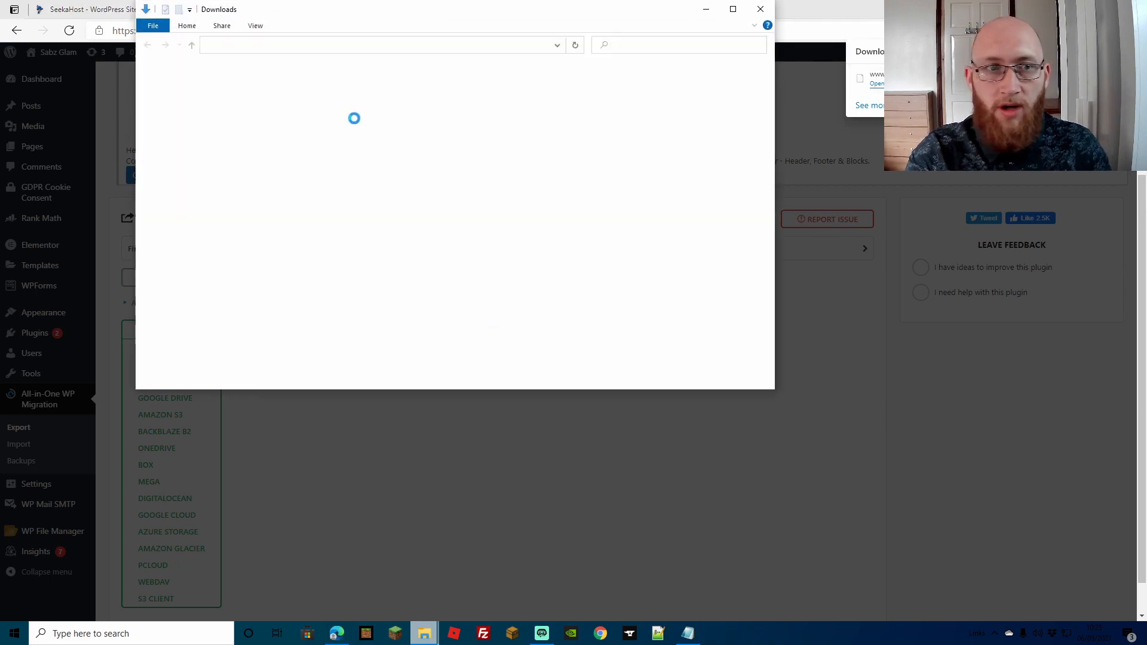
pyautogui.click(761, 9)
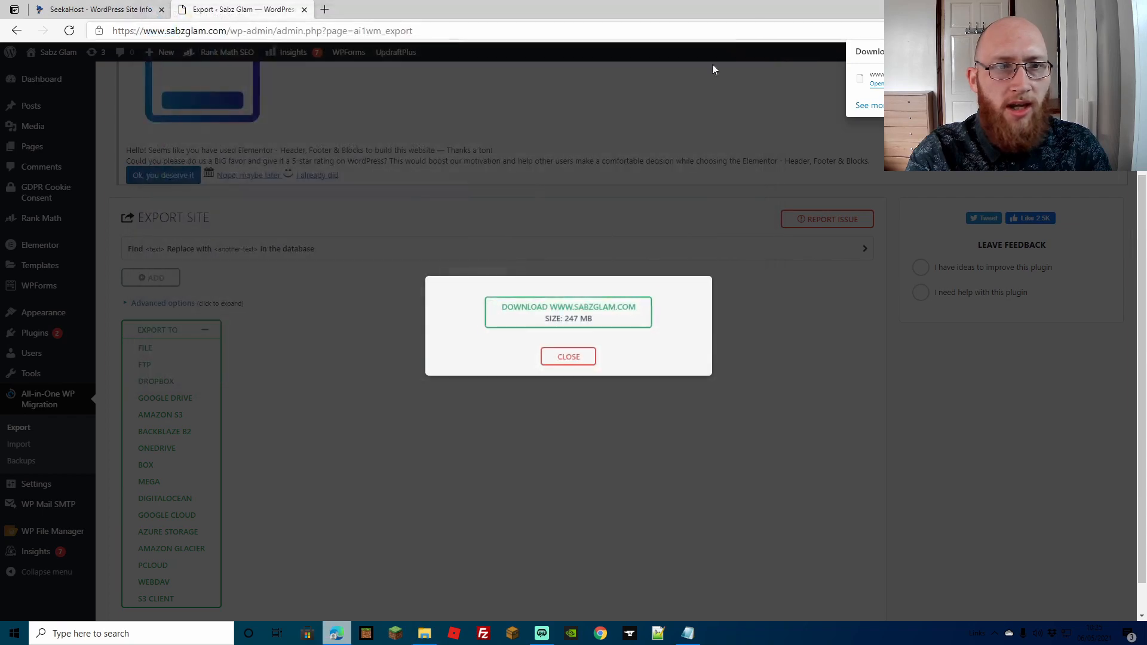
pyautogui.click(578, 357)
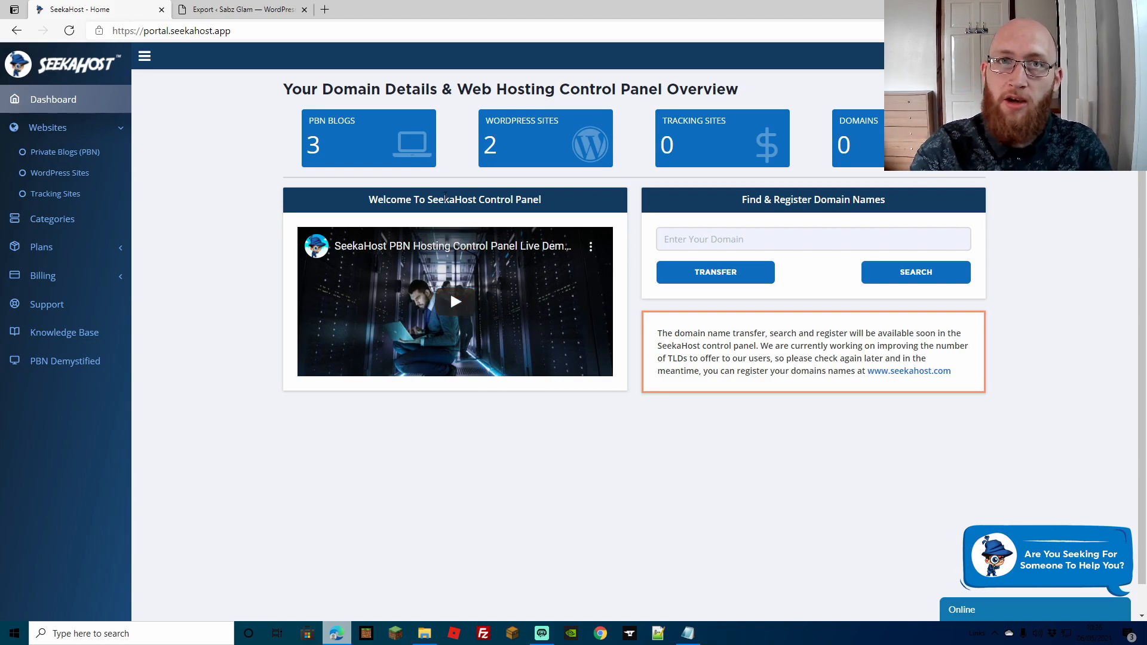
# Add a PBN blog for the domain sabzglam.com with the title Sabz Glam, keeping the default category and visible setting
pyautogui.click(362, 139)
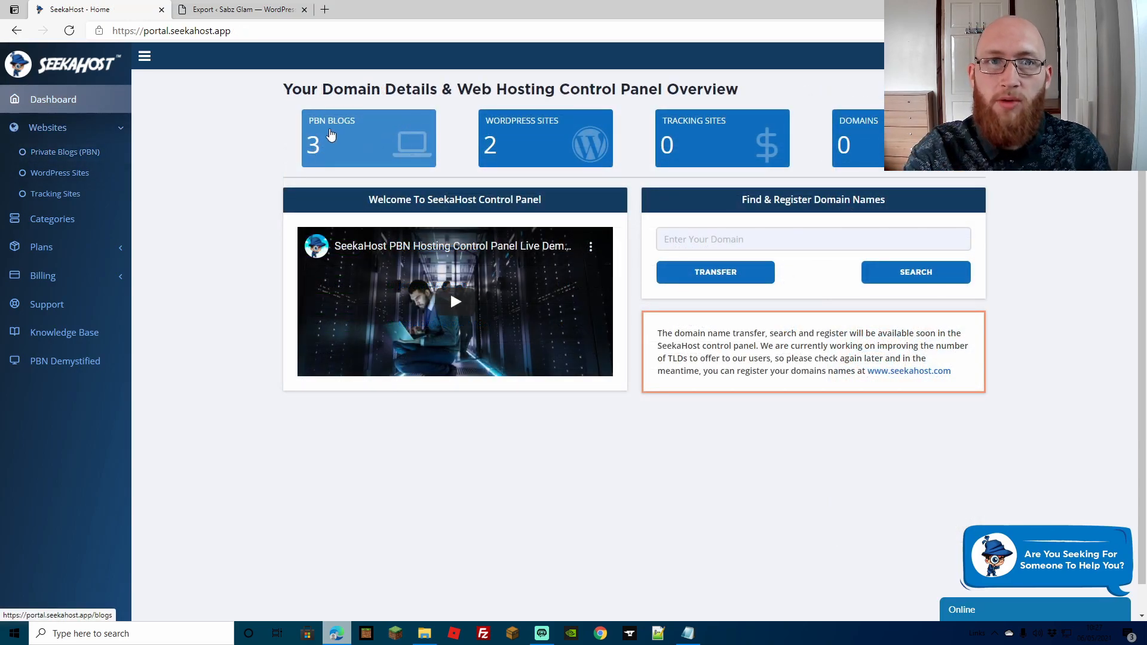
pyautogui.click(331, 135)
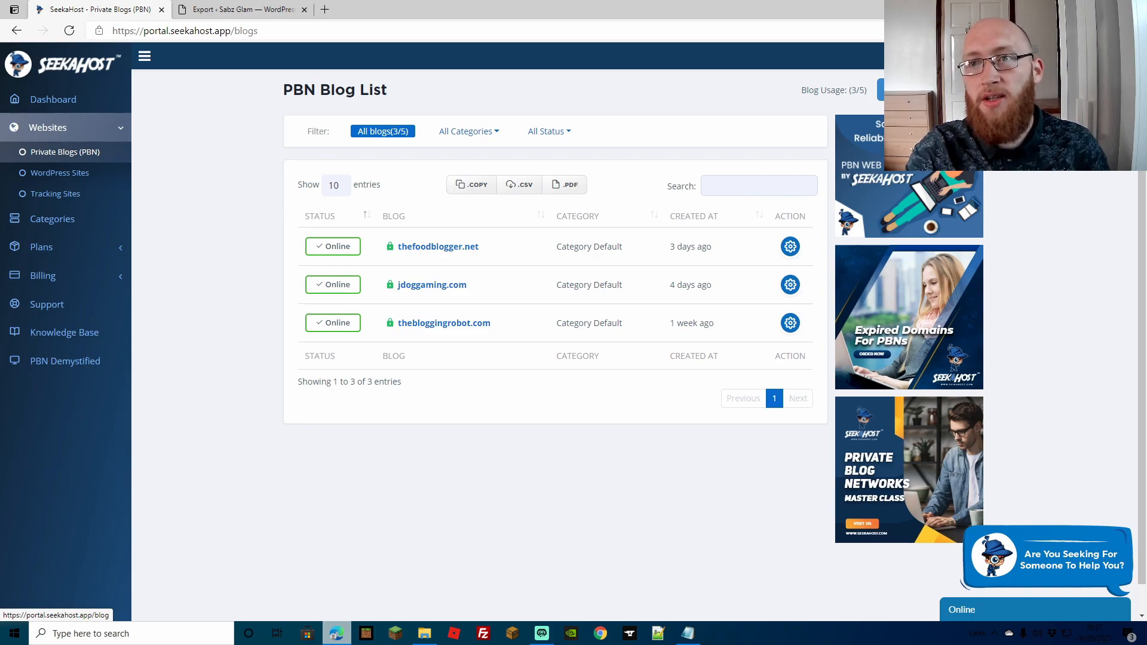
pyautogui.click(899, 90)
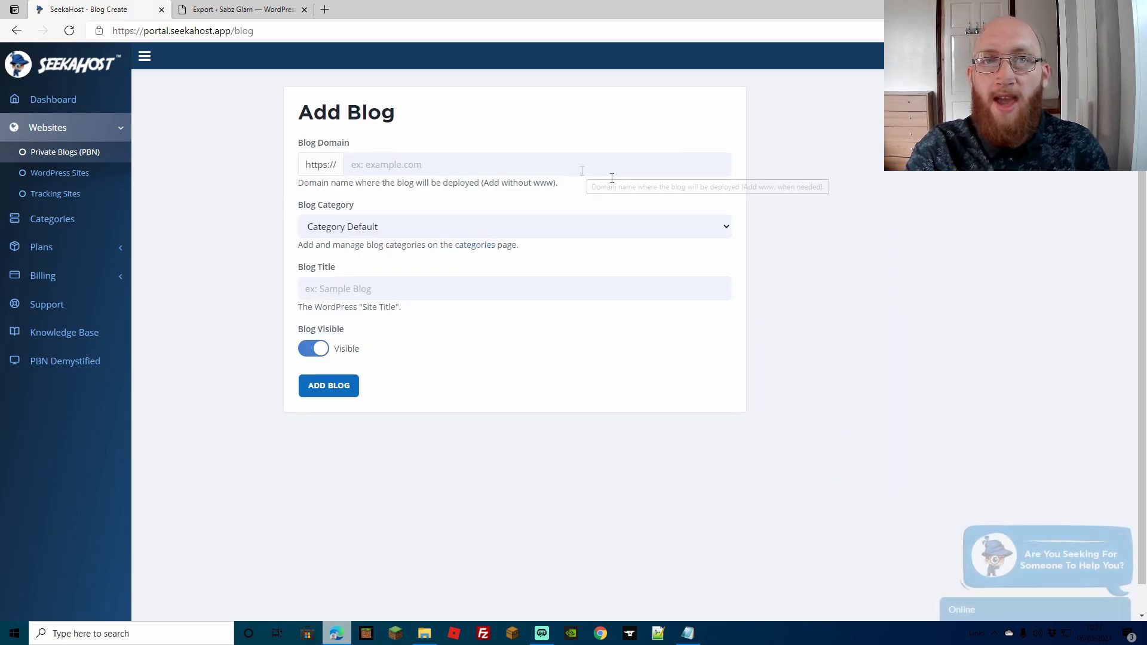
pyautogui.click(423, 166)
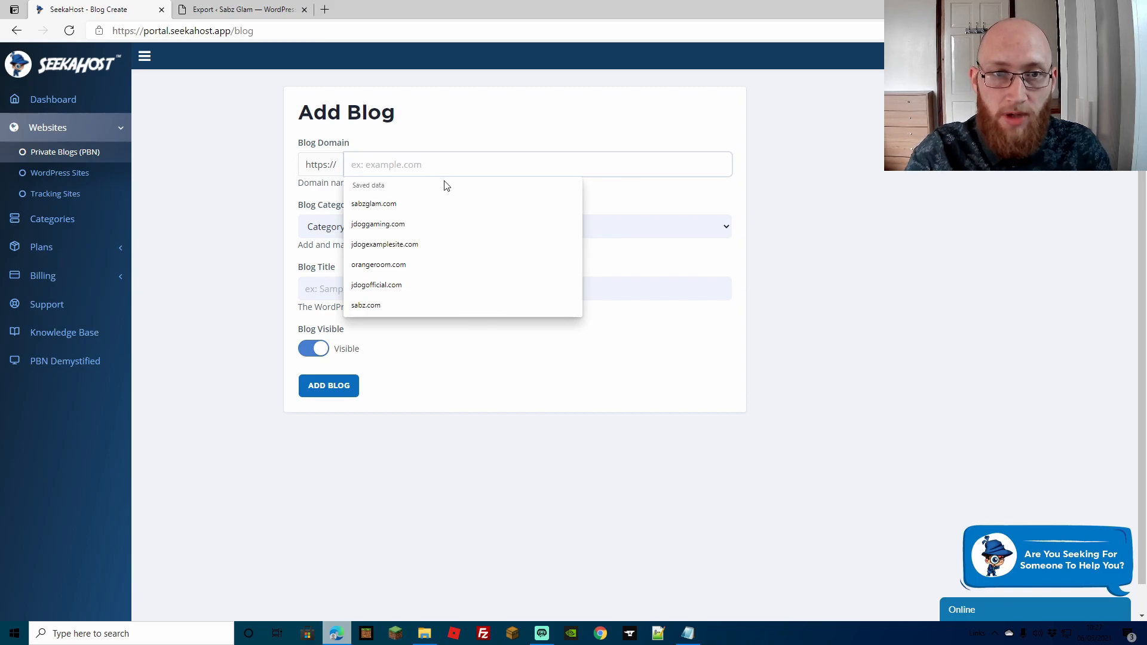
pyautogui.click(395, 205)
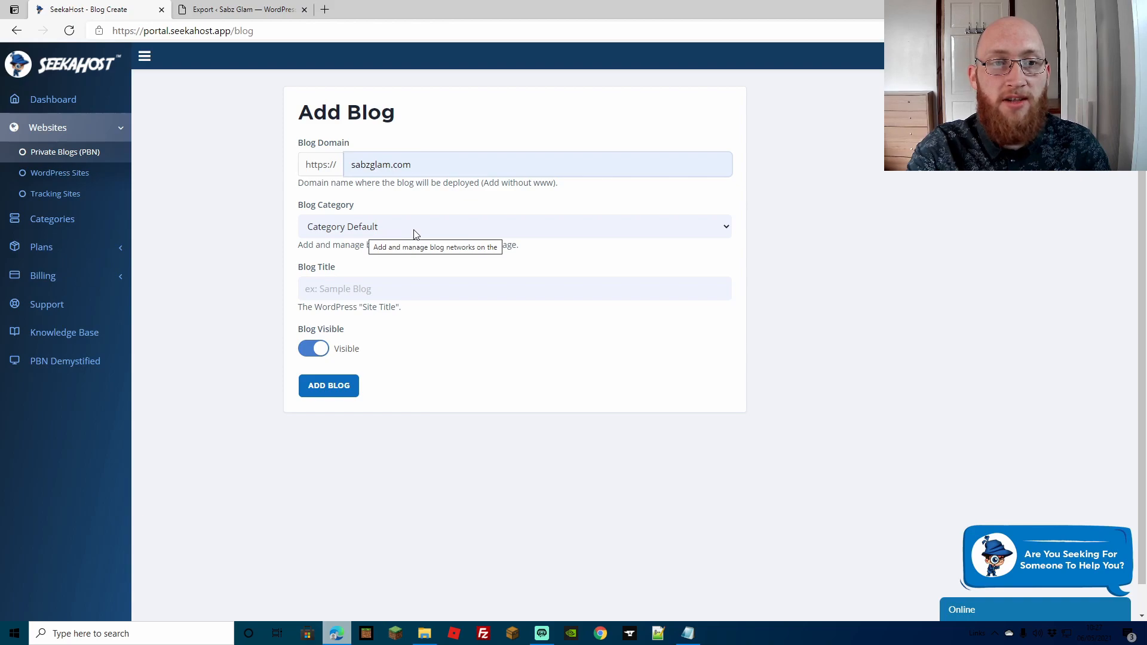
pyautogui.click(369, 290)
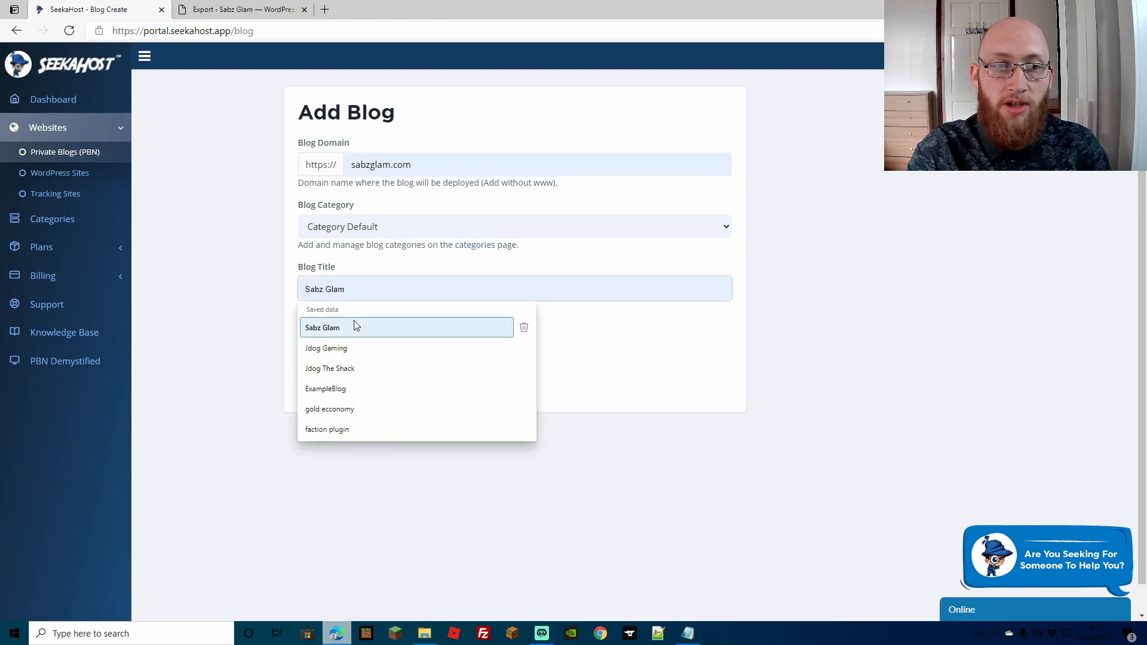
pyautogui.click(329, 328)
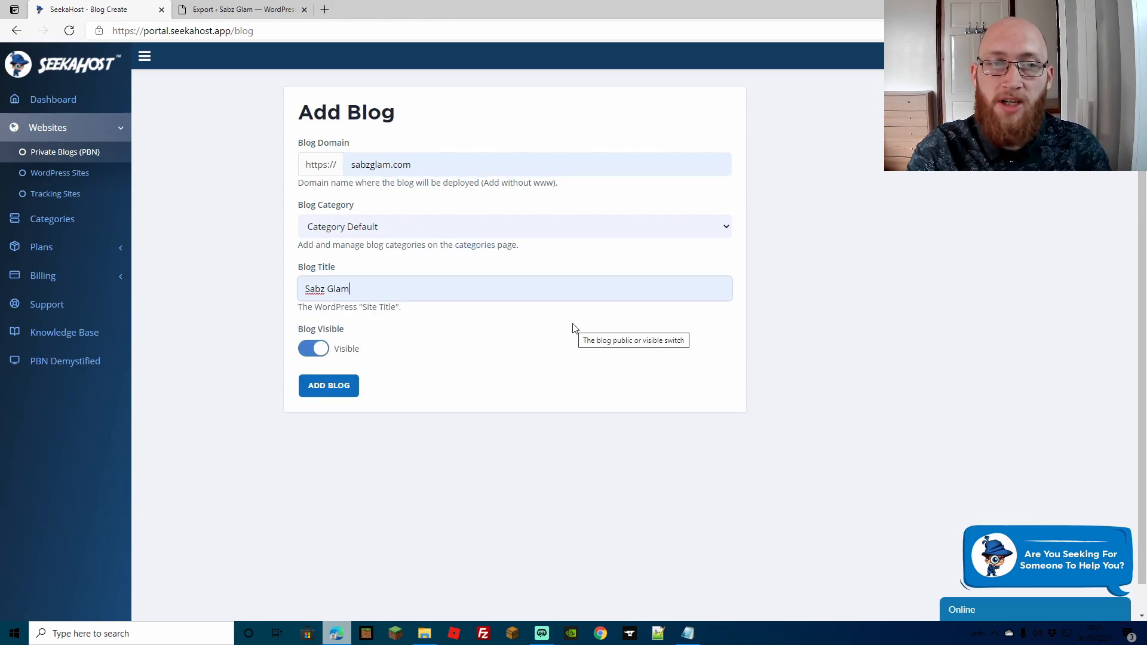
pyautogui.click(350, 389)
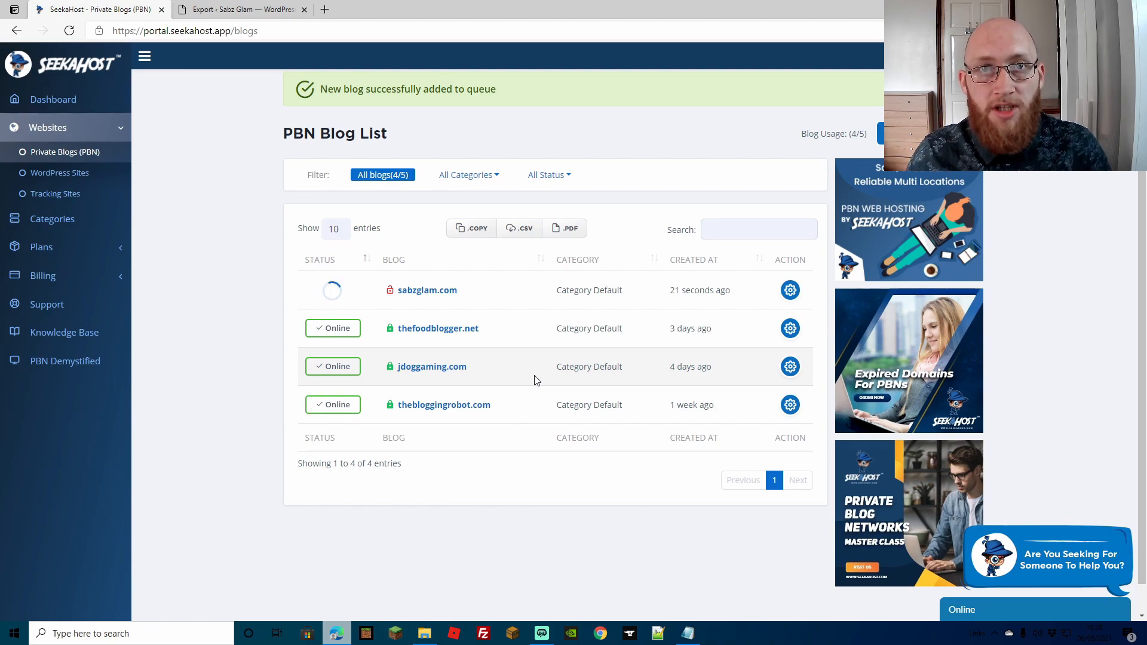
# Open the new sabzglam.com blog's details and the domain's private nameserver settings in the SeekaHost client area
pyautogui.click(790, 291)
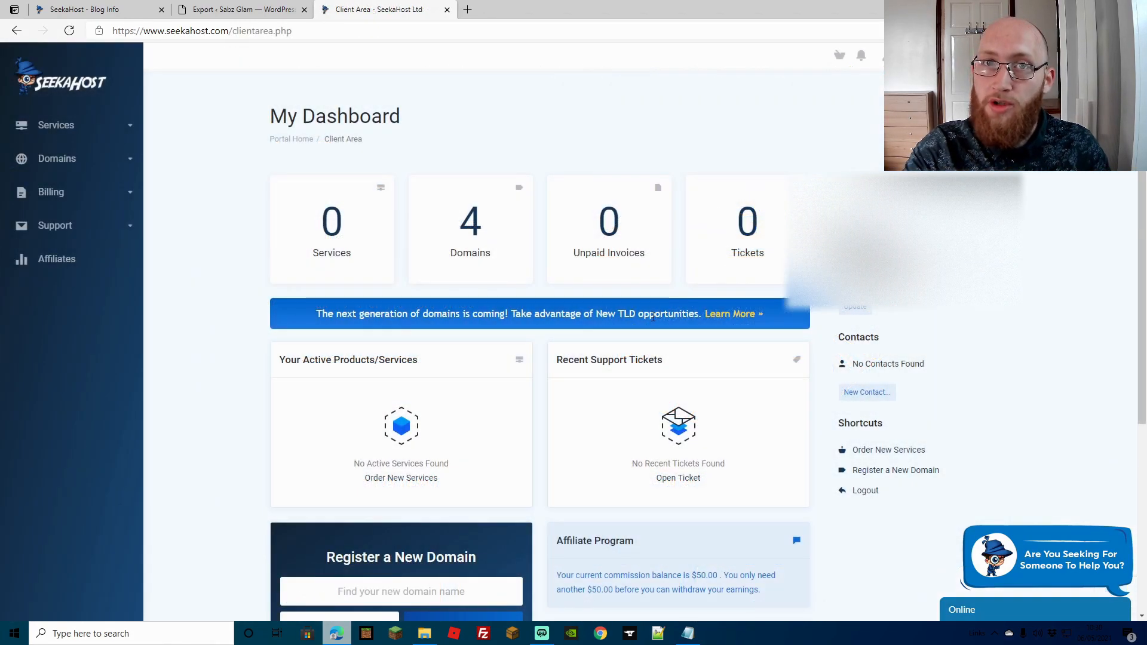
pyautogui.click(468, 246)
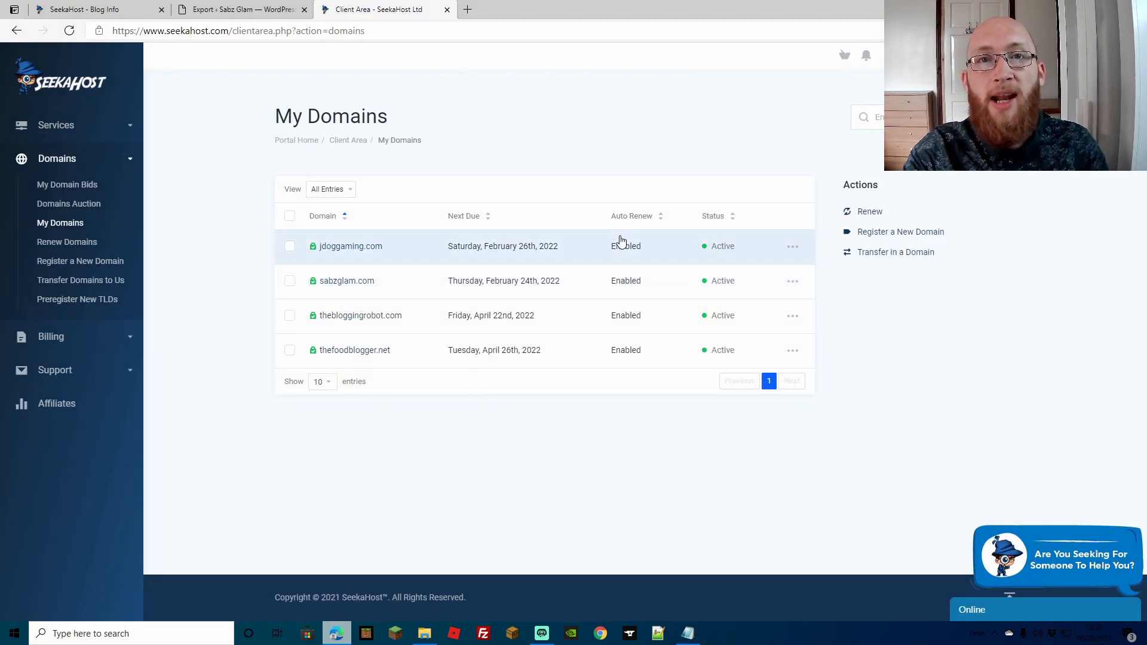
pyautogui.click(793, 281)
pyautogui.click(734, 309)
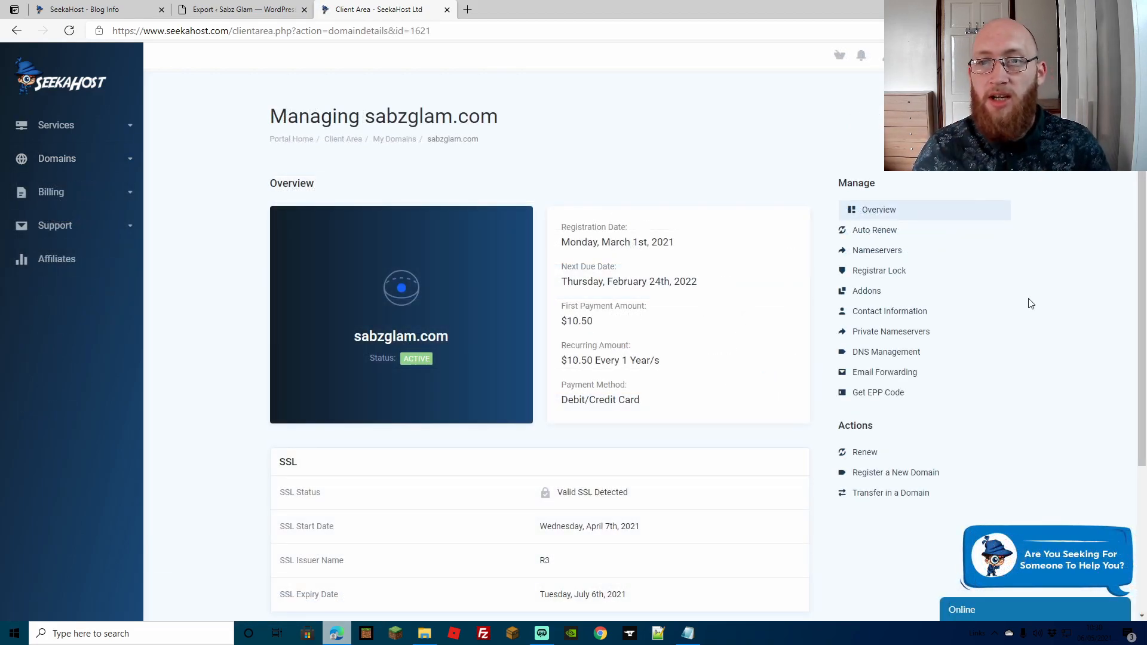
pyautogui.click(894, 336)
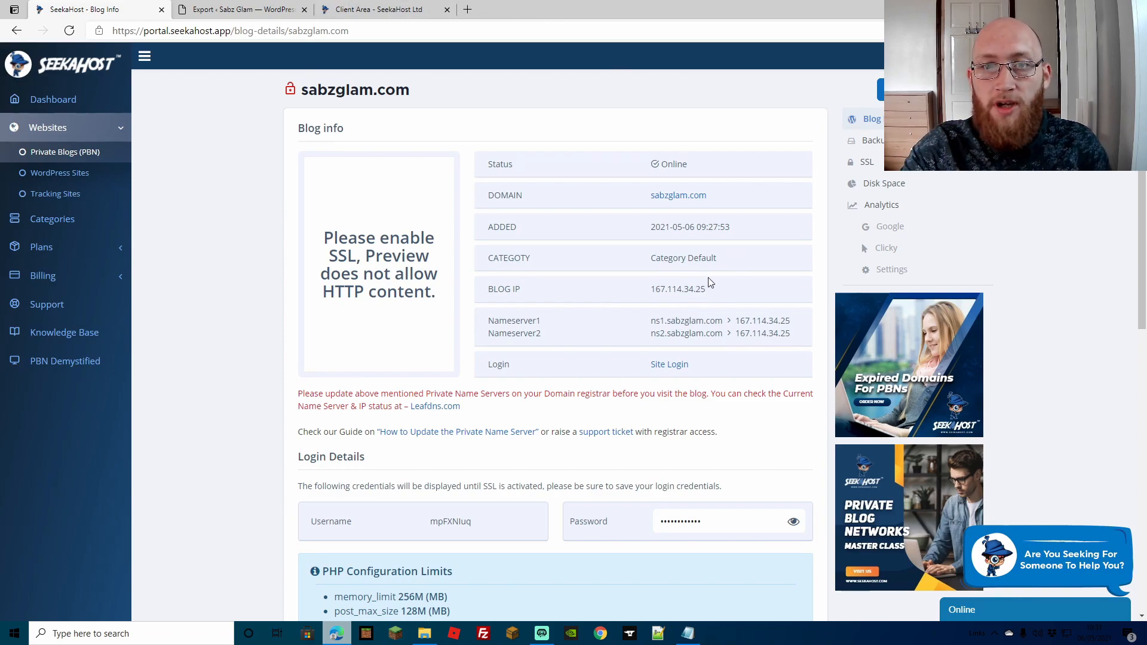
# Copy the blog IP 167.114.34.25 from the blog info and register private nameserver ns1 for sabzglam.com with it
pyautogui.moveTo(710, 293); pyautogui.dragTo(651, 297)
pyautogui.rightClick(660, 292)
pyautogui.click(714, 303)
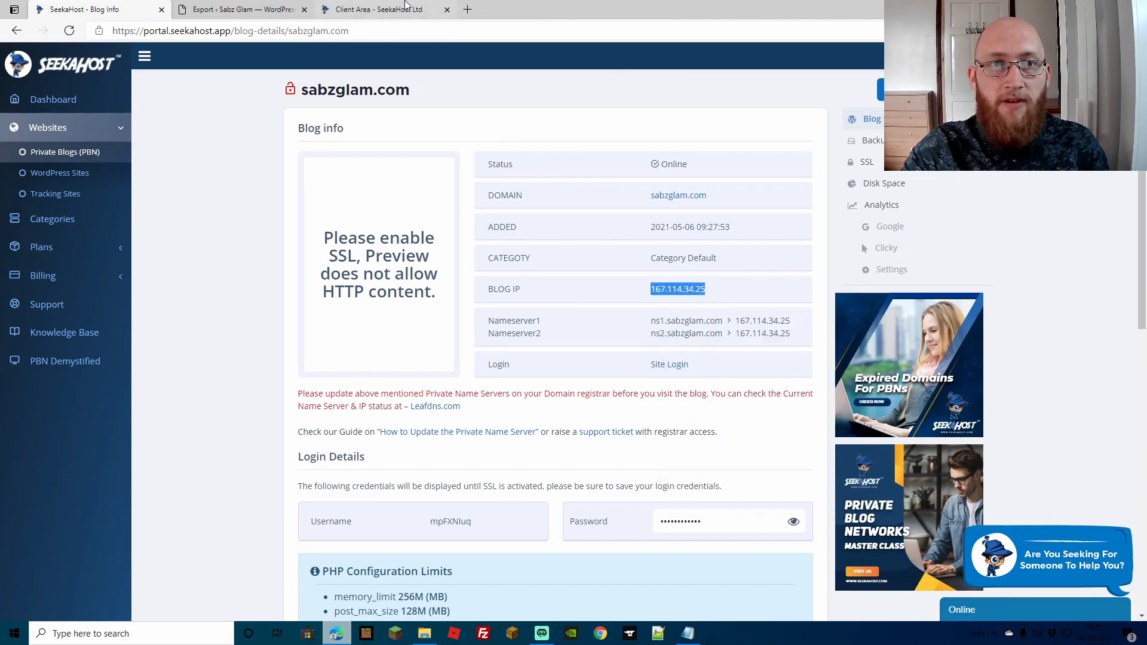
pyautogui.click(367, 10)
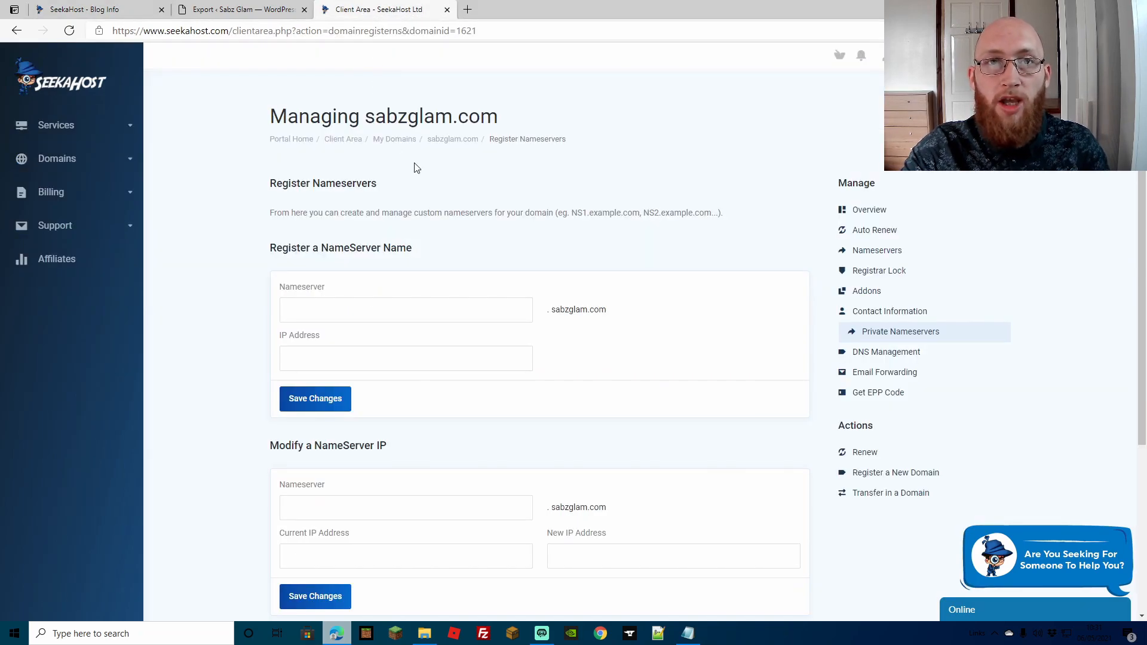
pyautogui.click(320, 307)
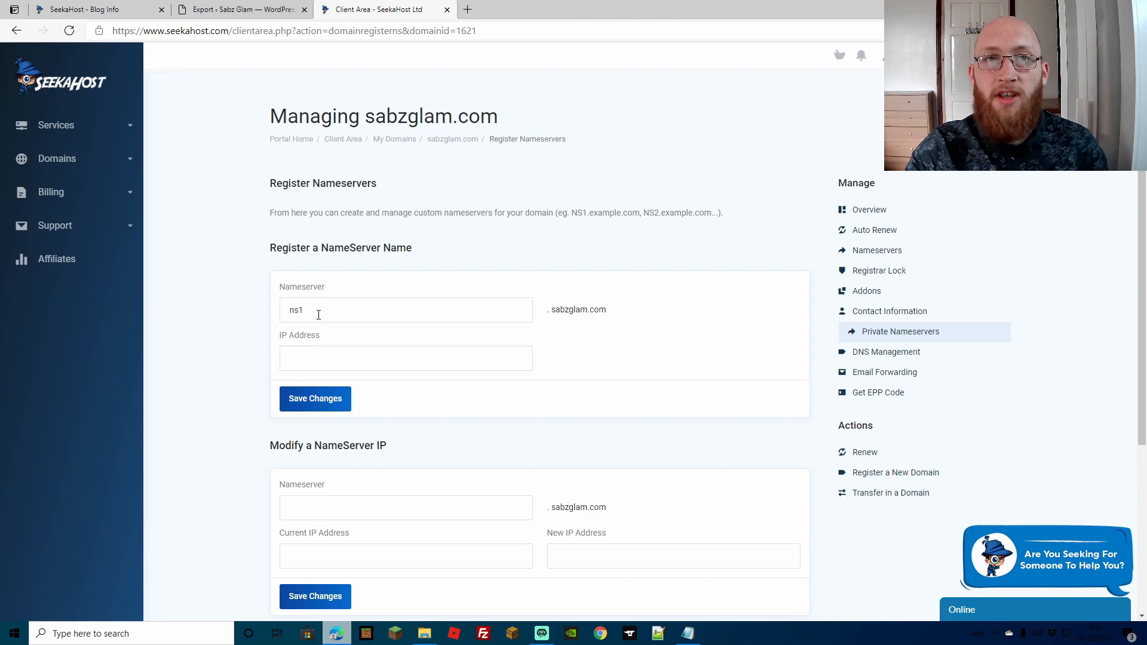
pyautogui.click(310, 358)
pyautogui.hotkey('ctrl', 'v')
pyautogui.click(320, 404)
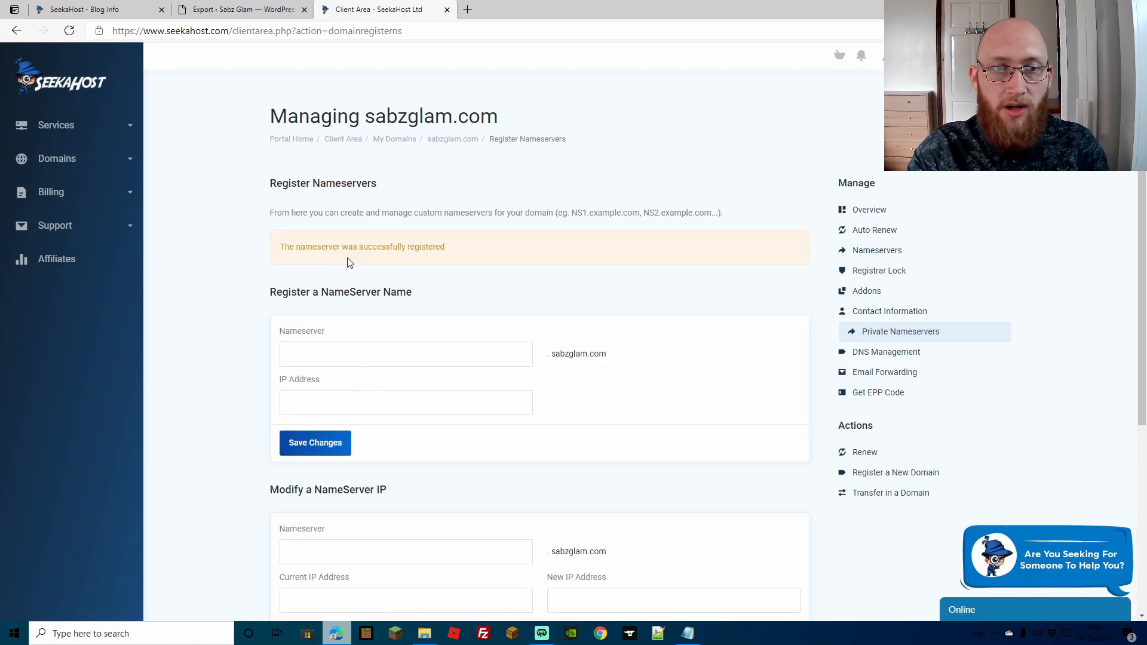
# Register a second private nameserver, ns2, for sabzglam.com with IP address 167.114.34.25
pyautogui.click(311, 353)
pyautogui.write('ns2')
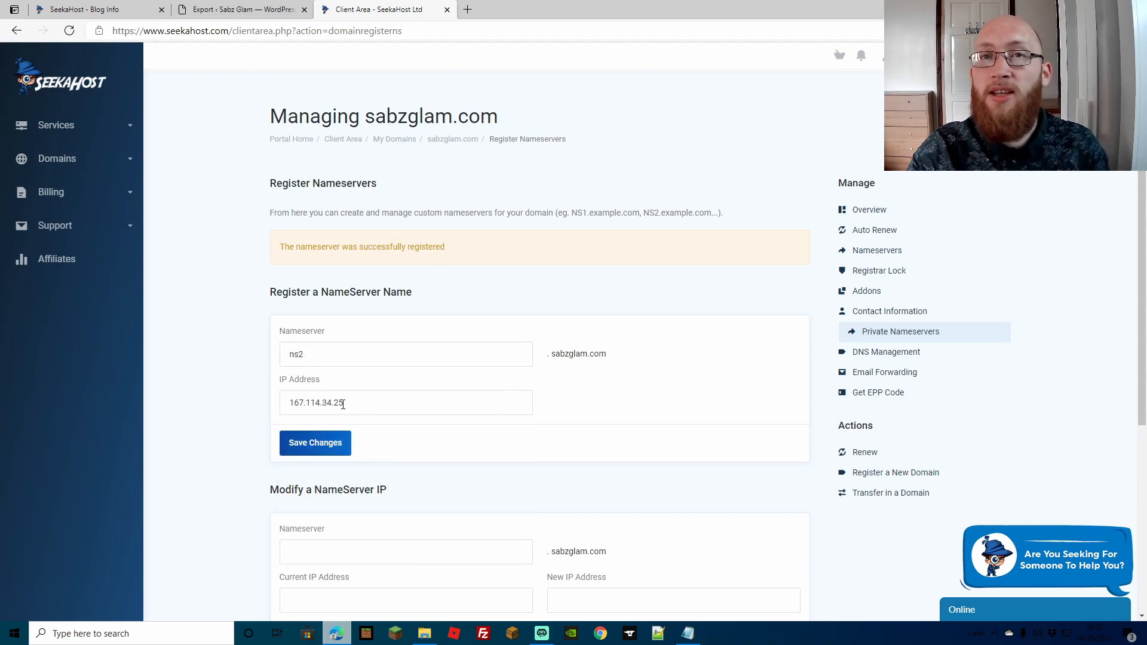
pyautogui.click(317, 450)
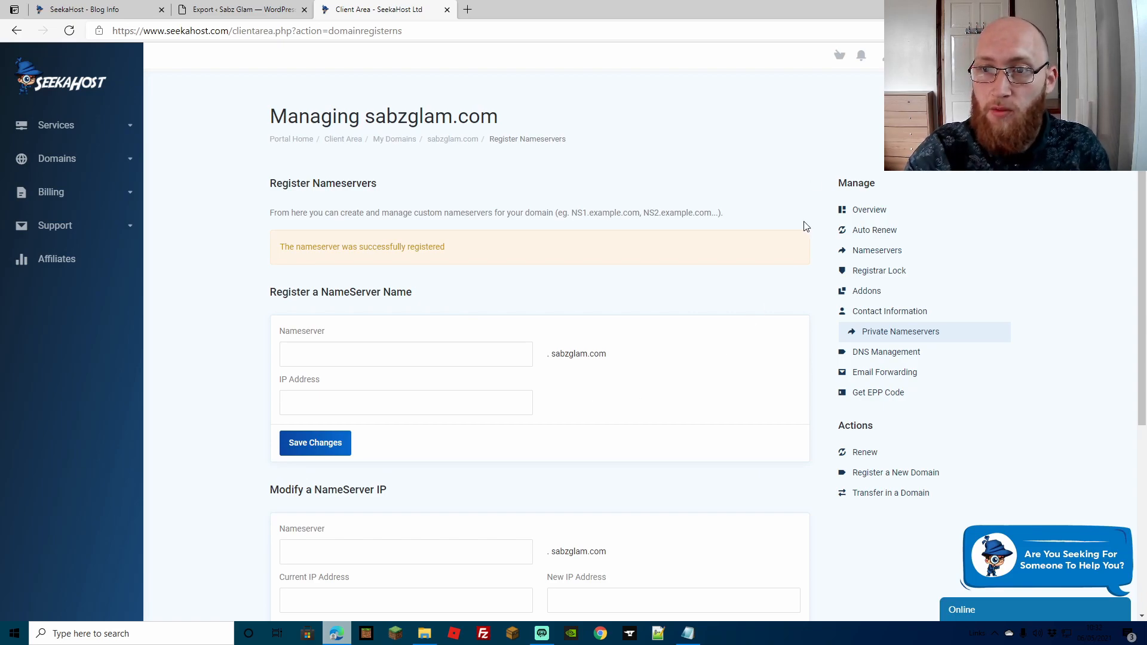
# Open the domain's nameserver settings and replace Nameserver 1 with ns1.sabzglam.com, copied from the blog info
pyautogui.click(887, 252)
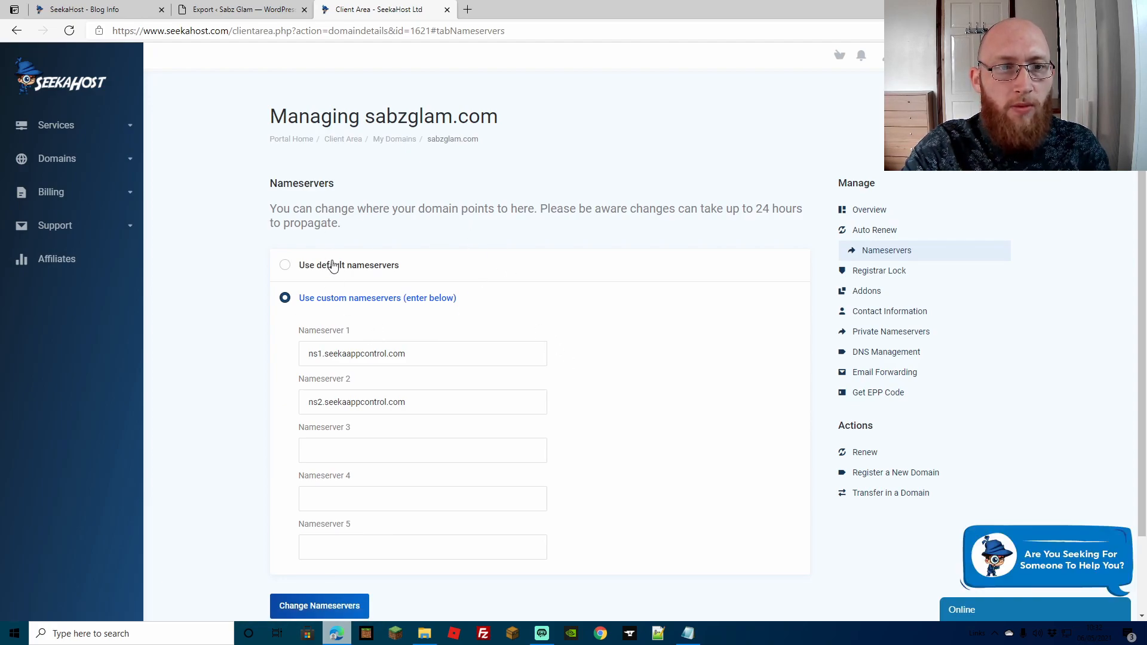
pyautogui.scroll(-2, 332, 270)
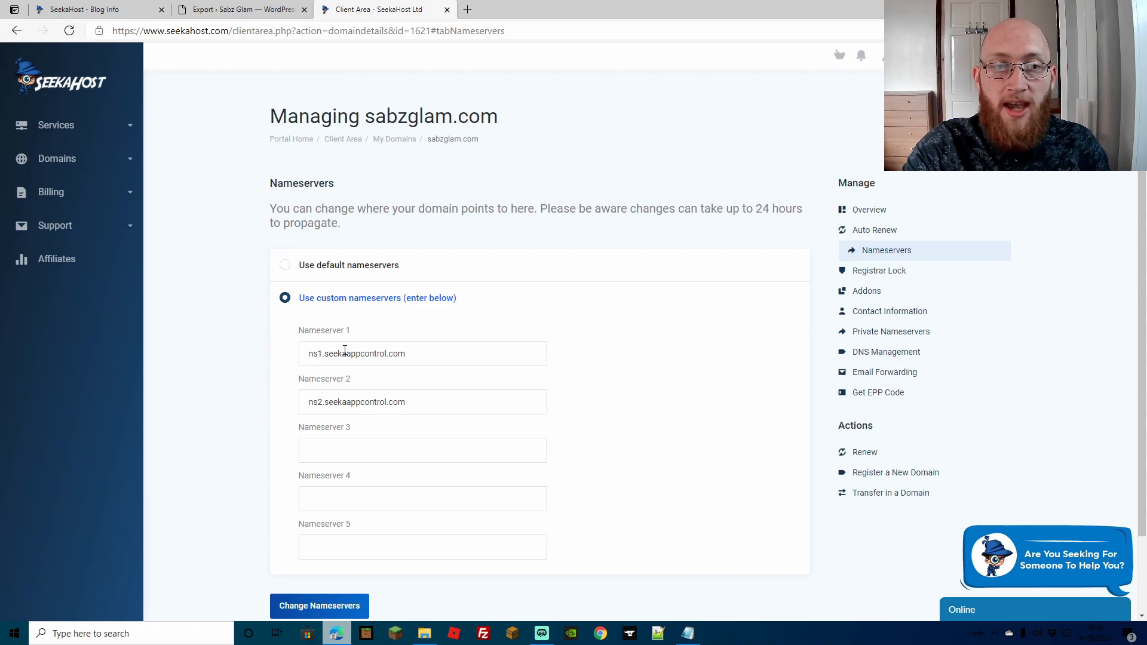
pyautogui.click(89, 9)
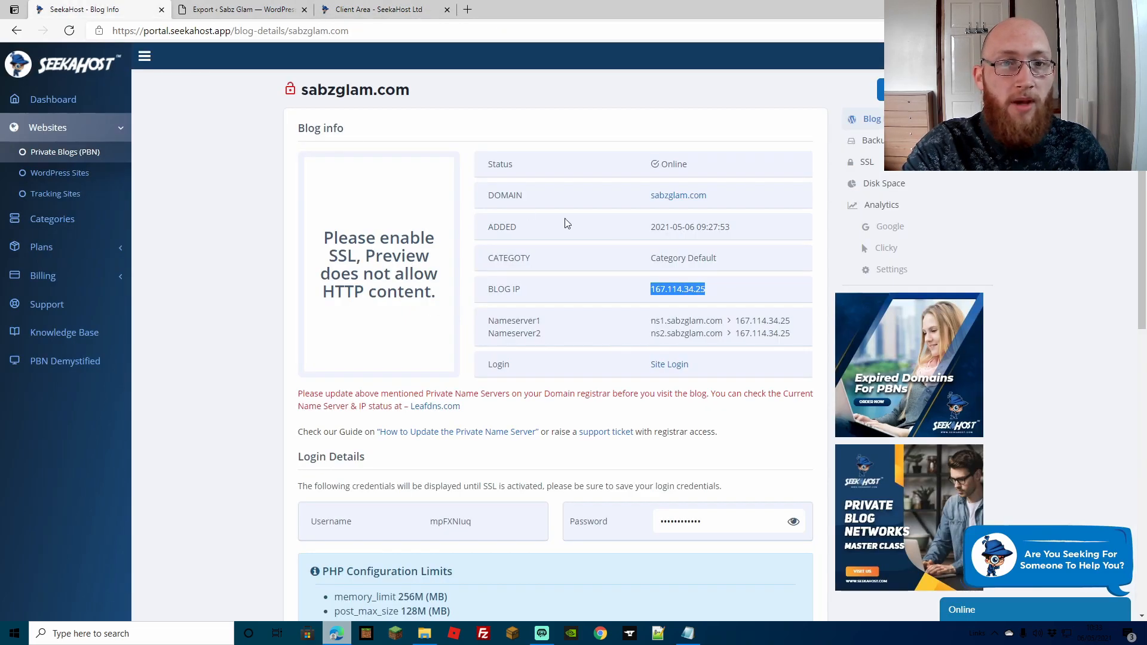
pyautogui.click(619, 336)
pyautogui.moveTo(654, 323); pyautogui.dragTo(724, 322)
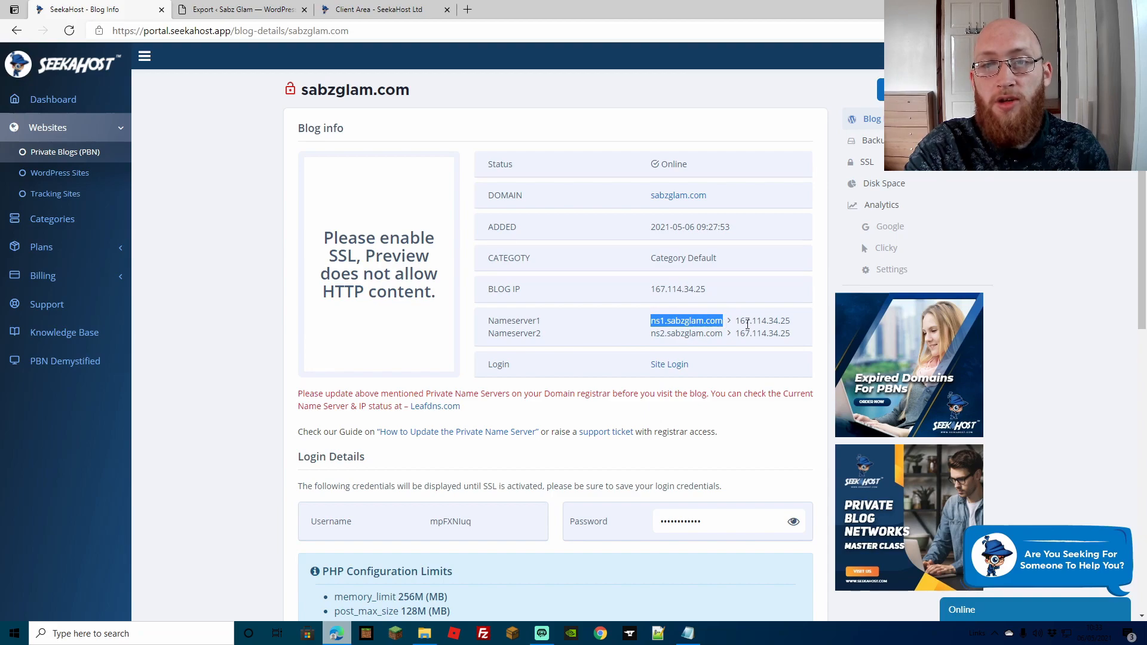
pyautogui.rightClick(697, 323)
pyautogui.click(725, 334)
pyautogui.click(375, 12)
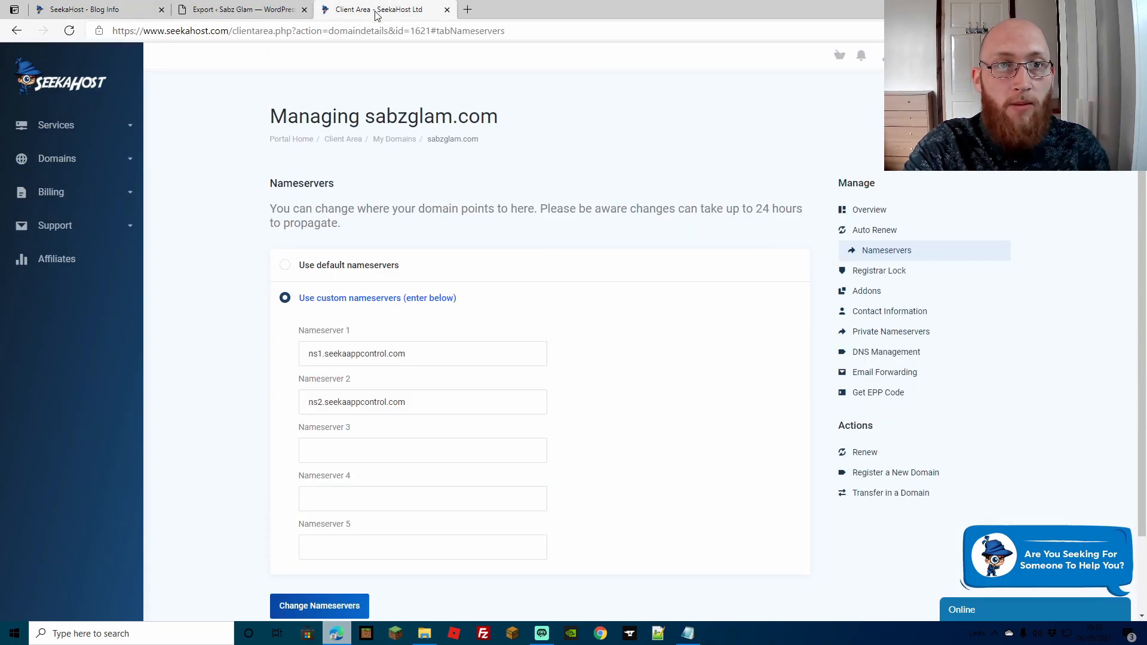
pyautogui.doubleClick(363, 358)
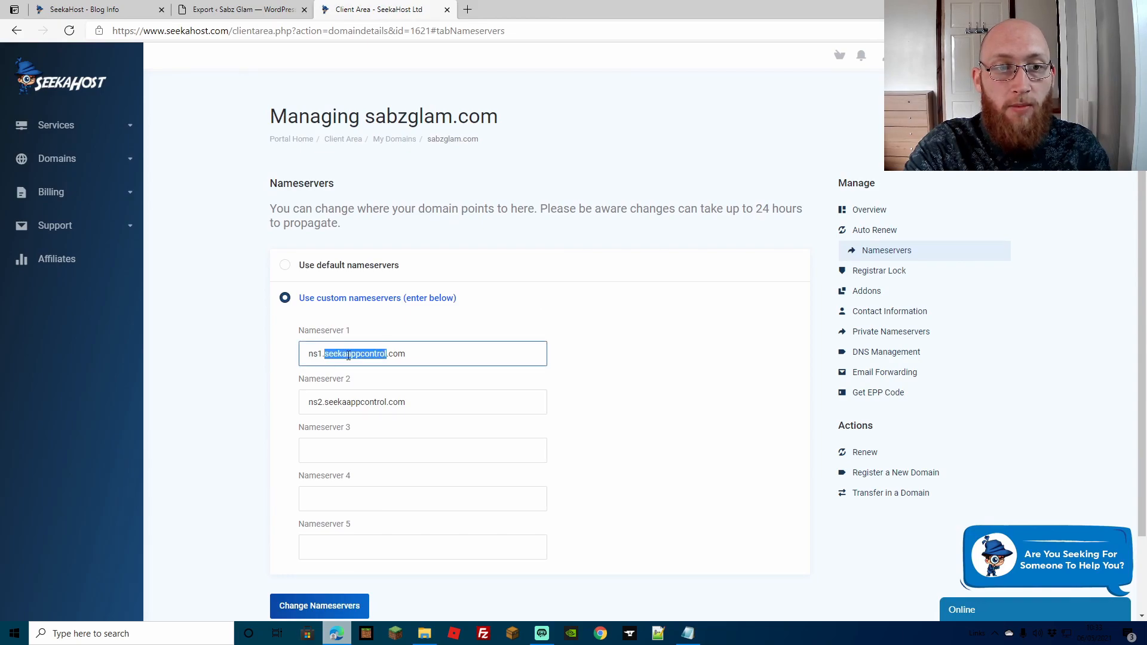
pyautogui.hotkey('ctrl', 'a')
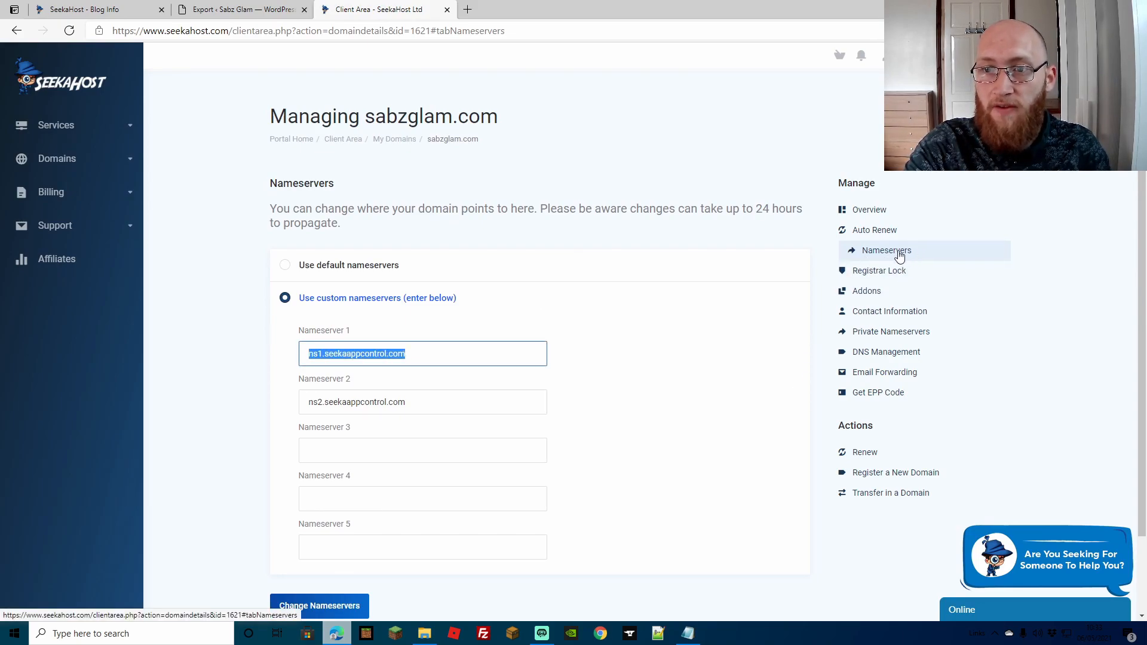
pyautogui.rightClick(374, 355)
pyautogui.click(427, 84)
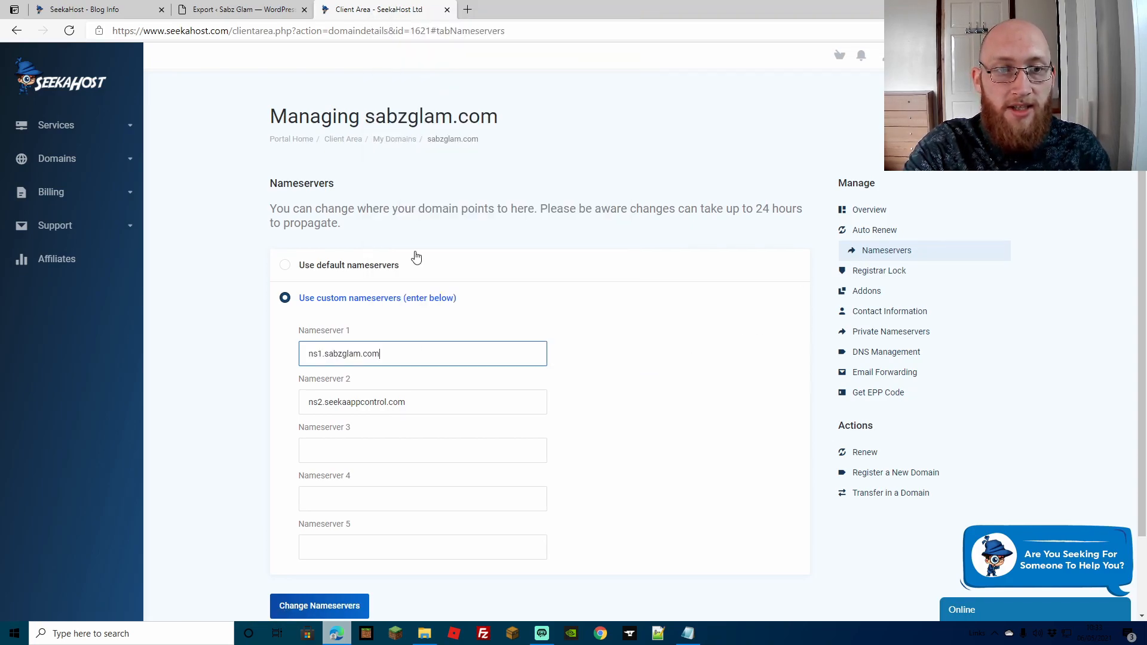
# Replace Nameserver 2 with ns2.sabzglam.com, copied from the blog info, and save the domain's nameserver change
pyautogui.click(84, 9)
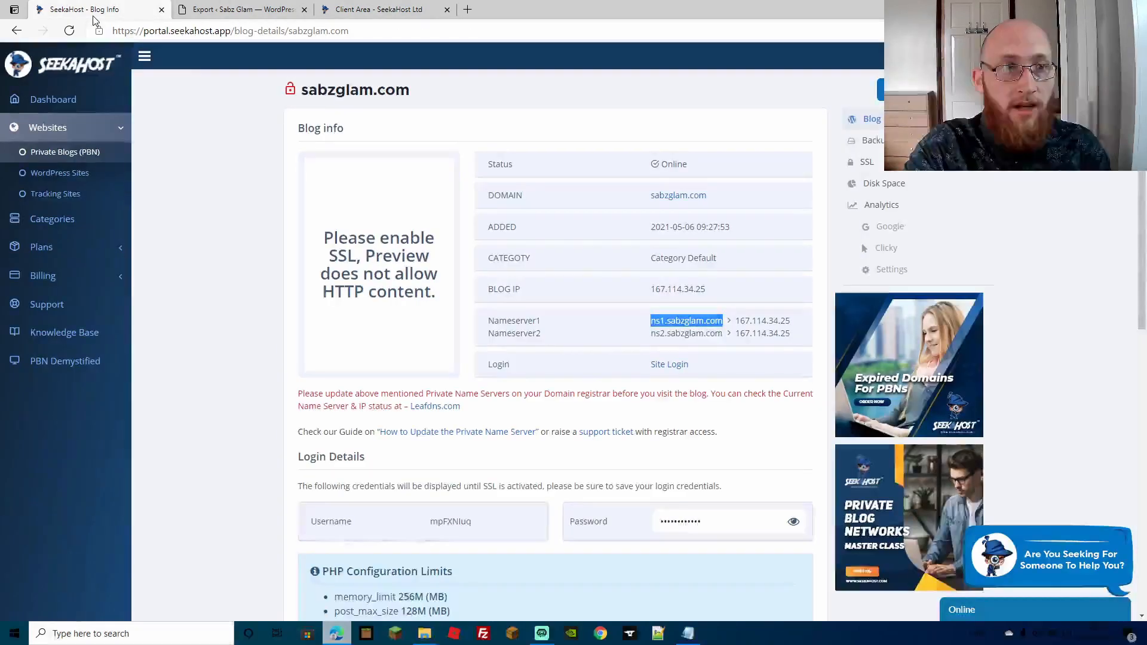
pyautogui.tripleClick(672, 334)
pyautogui.rightClick(671, 334)
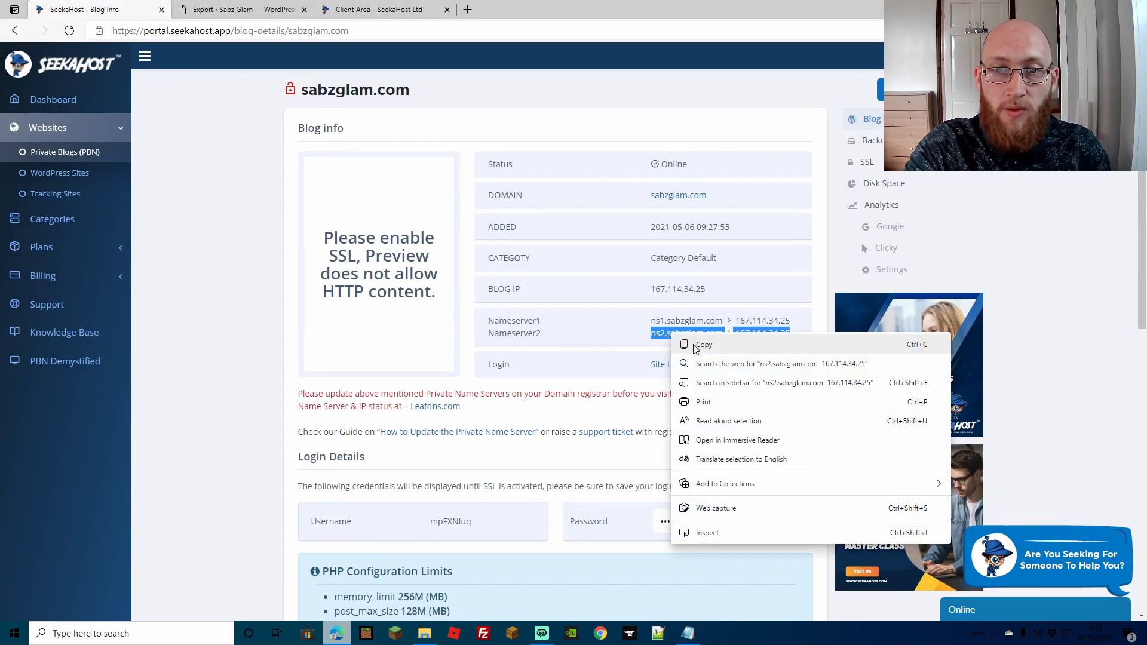
pyautogui.click(581, 322)
pyautogui.moveTo(651, 335); pyautogui.dragTo(720, 338)
pyautogui.rightClick(724, 339)
pyautogui.click(731, 351)
pyautogui.click(408, 7)
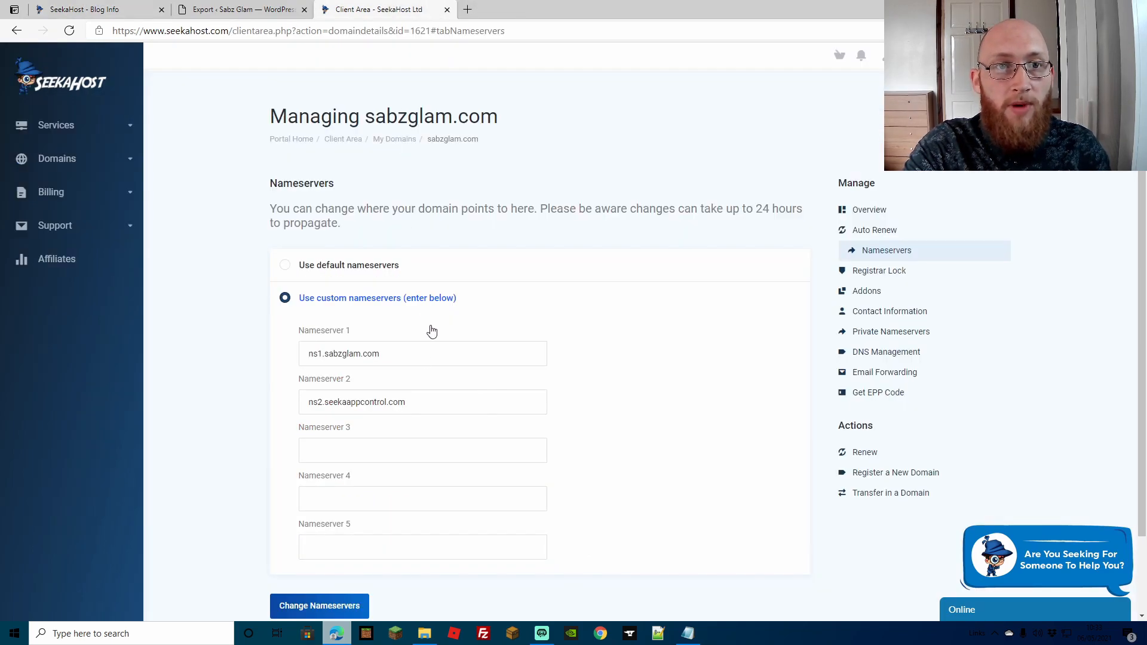
pyautogui.tripleClick(387, 402)
pyautogui.rightClick(386, 402)
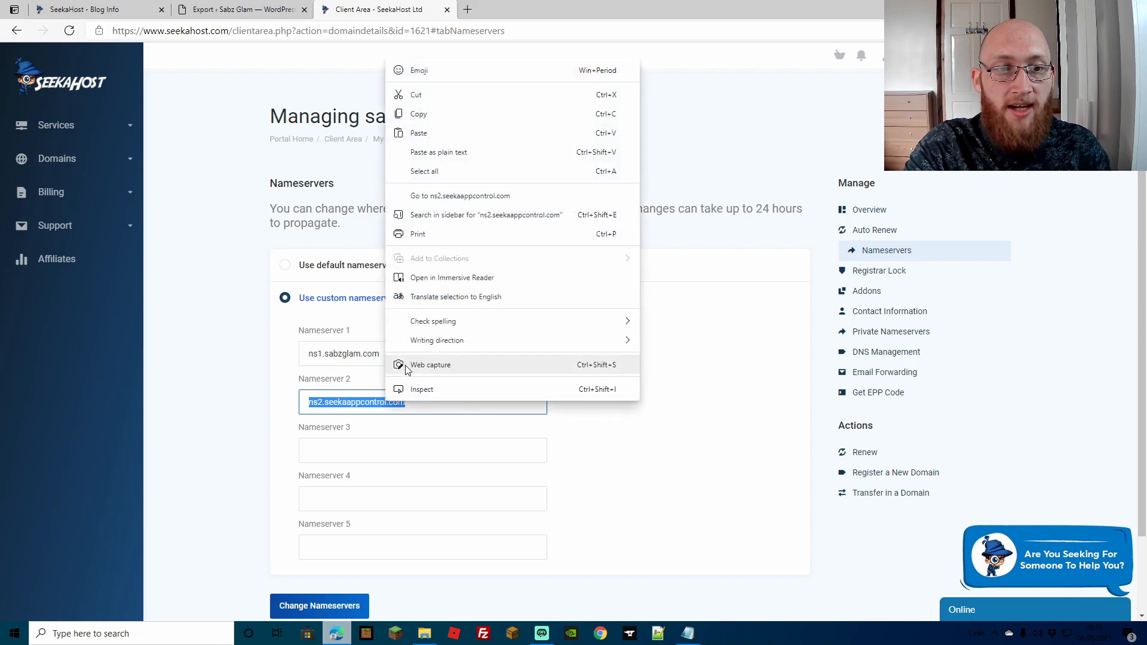
pyautogui.click(447, 137)
pyautogui.scroll(-2, 357, 580)
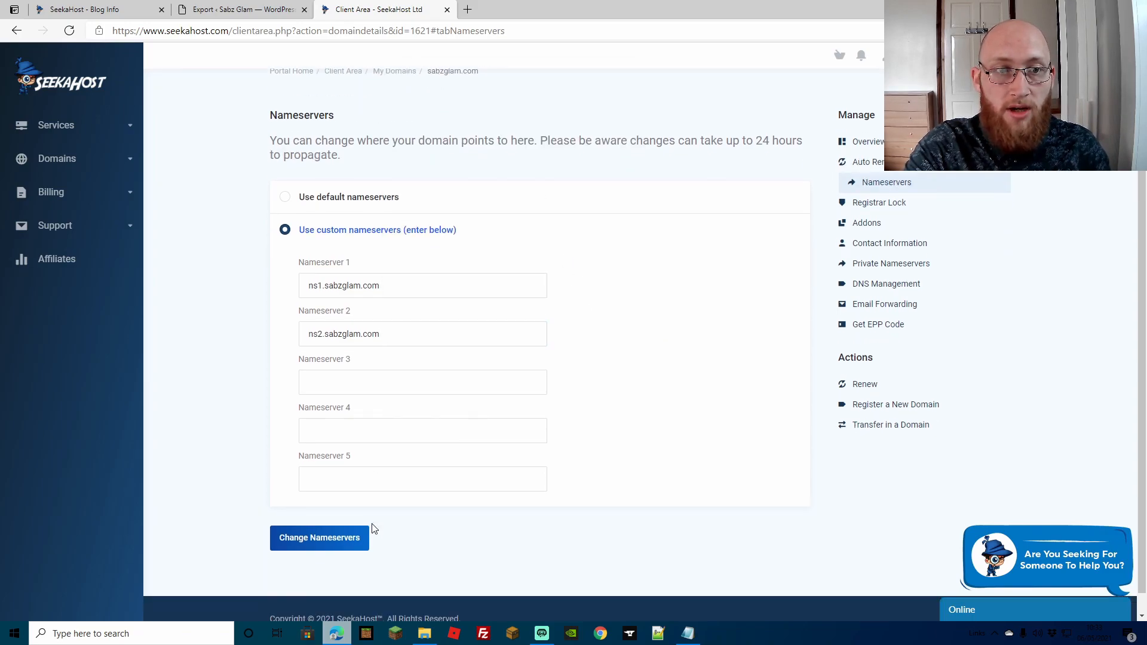
pyautogui.click(328, 522)
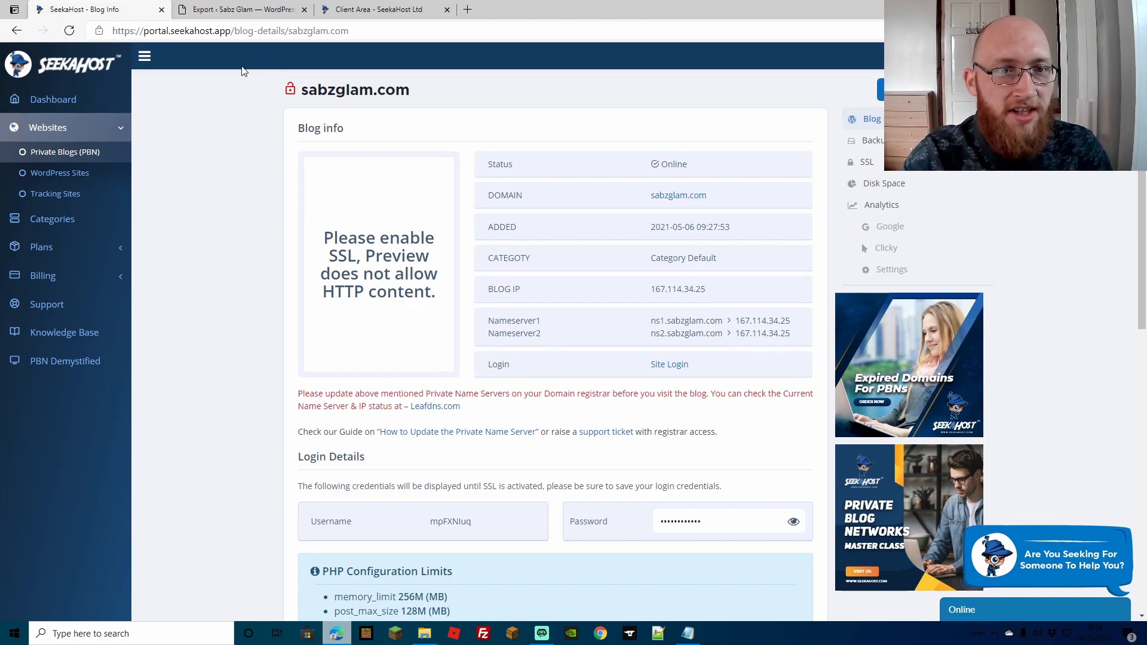
# Open the old sabzglam.com entry among the hosted WordPress sites and delete its email account
pyautogui.click(87, 170)
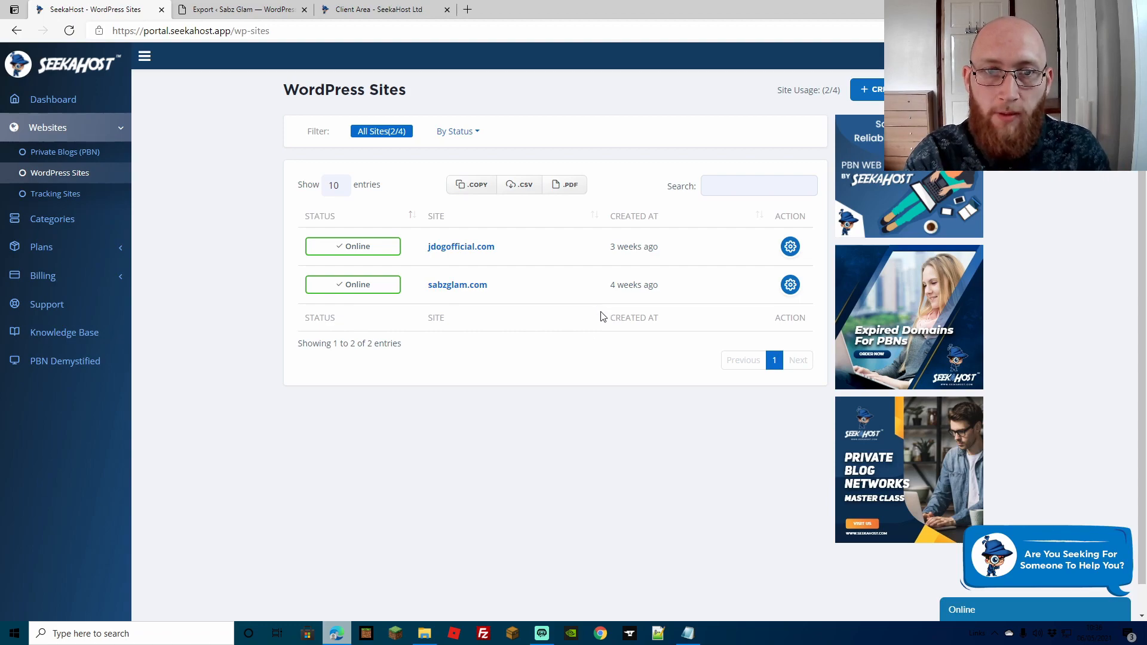
pyautogui.click(791, 286)
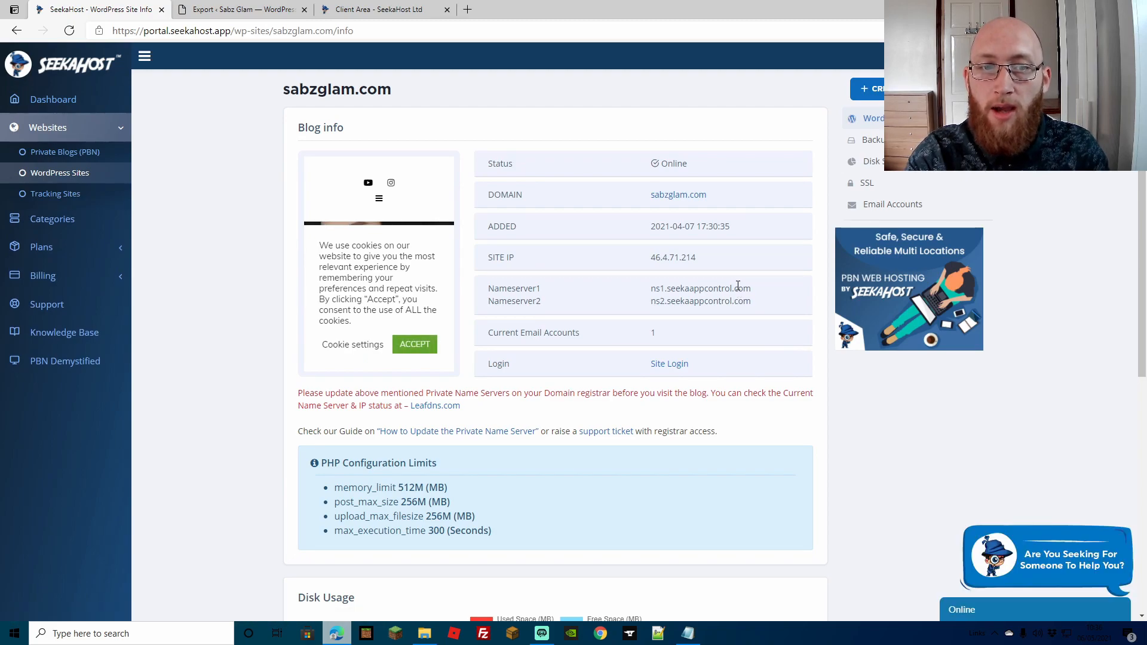
pyautogui.scroll(-8, 737, 286)
pyautogui.scroll(8, 738, 287)
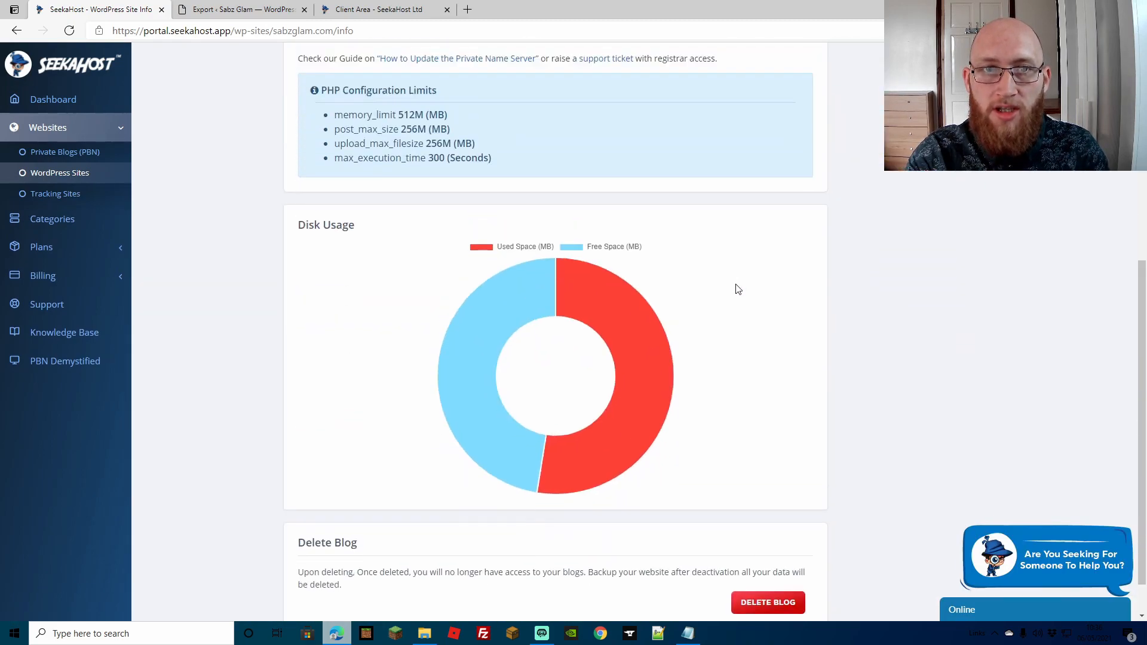
pyautogui.click(893, 205)
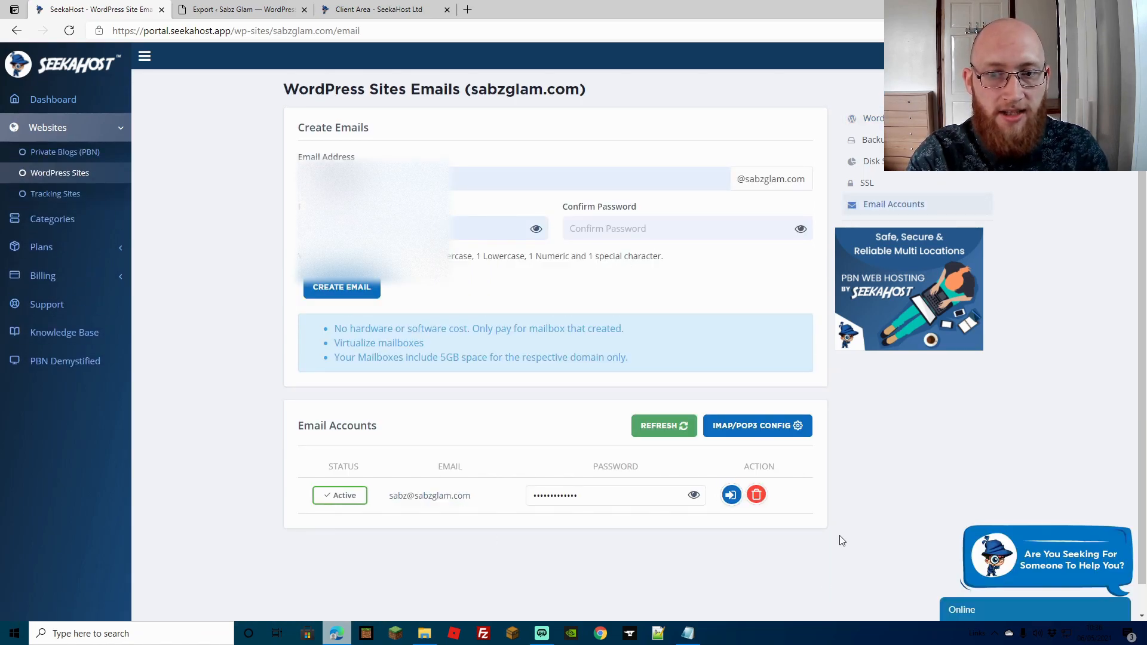
pyautogui.click(760, 499)
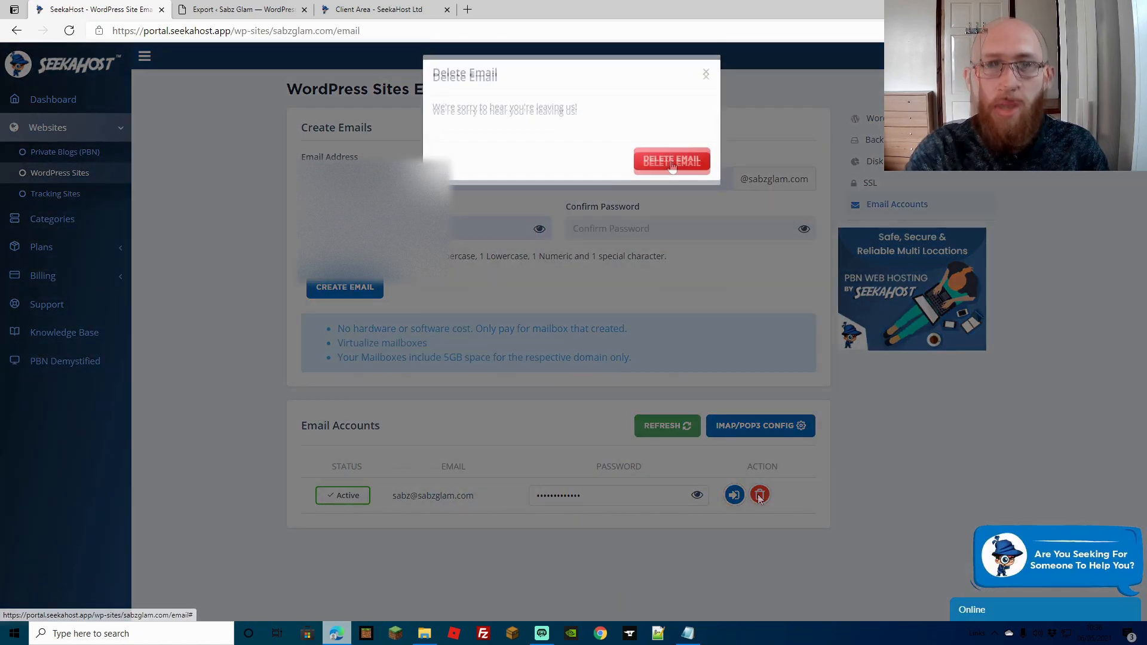
pyautogui.click(673, 167)
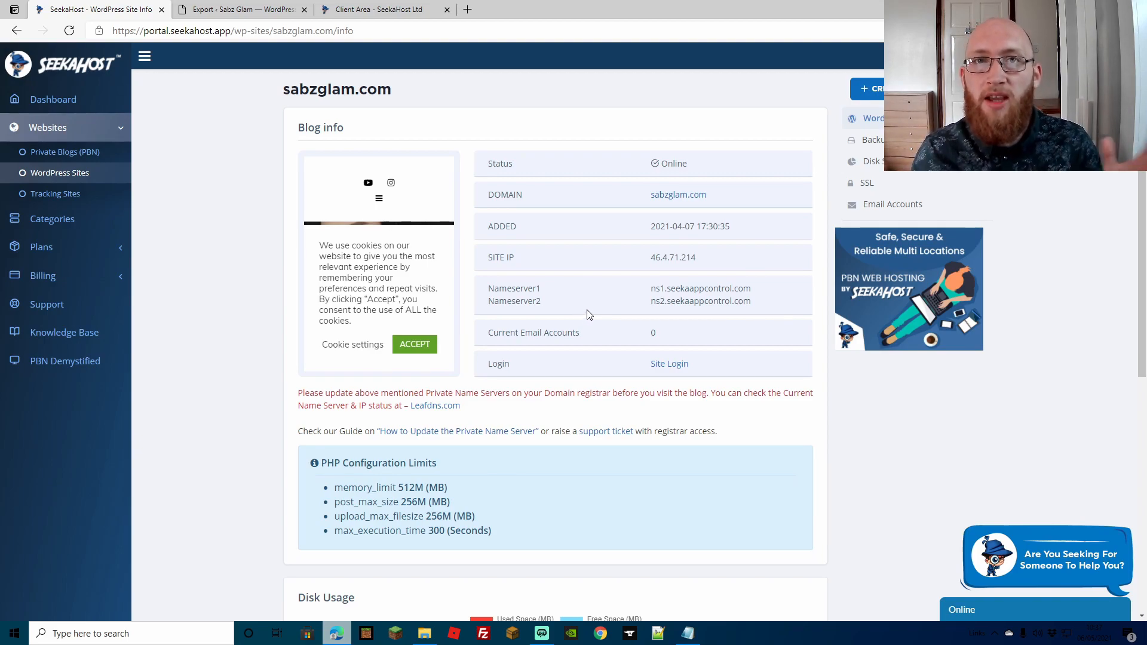
# Delete the old sabzglam.com WordPress site from the hosting portal
pyautogui.scroll(-7, 574, 305)
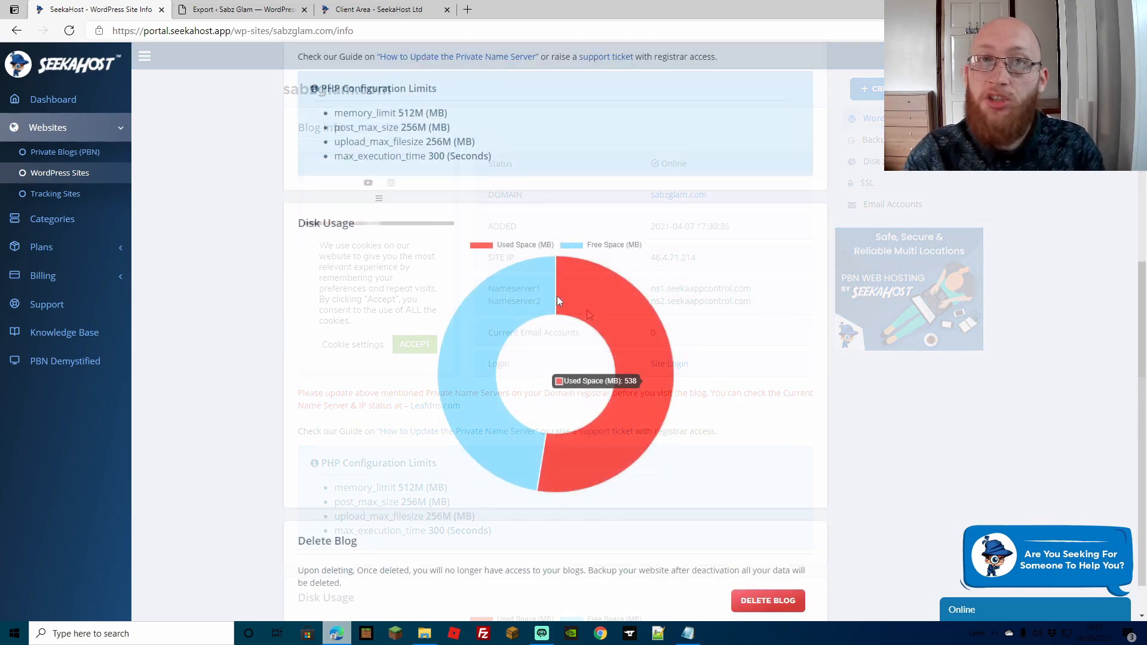
pyautogui.click(747, 561)
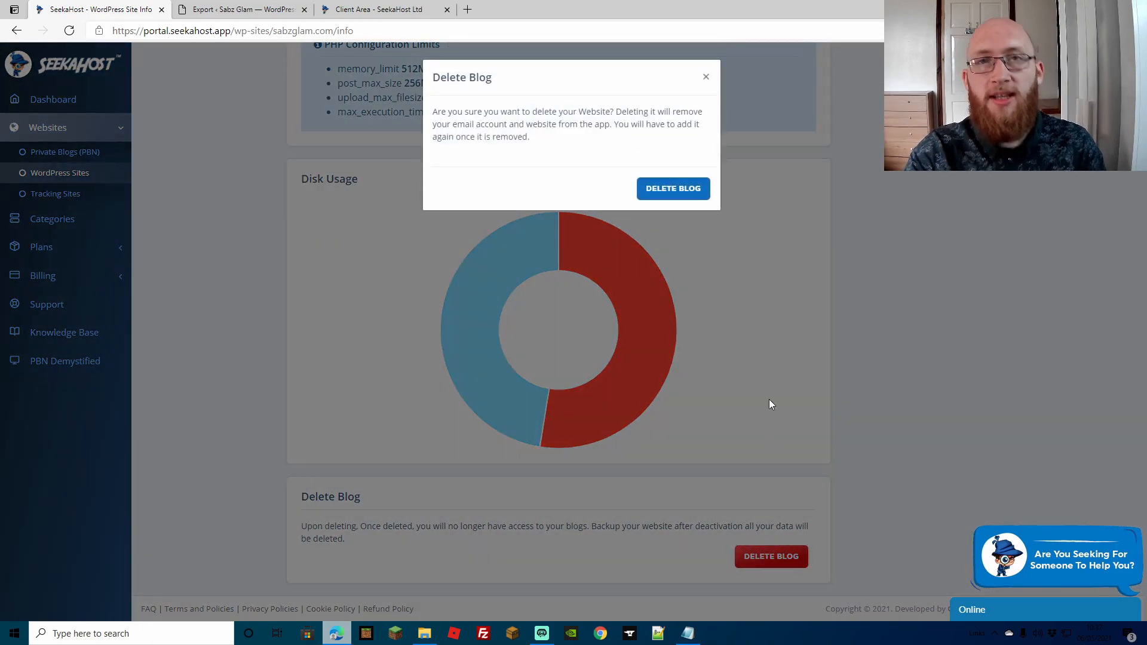
pyautogui.click(668, 184)
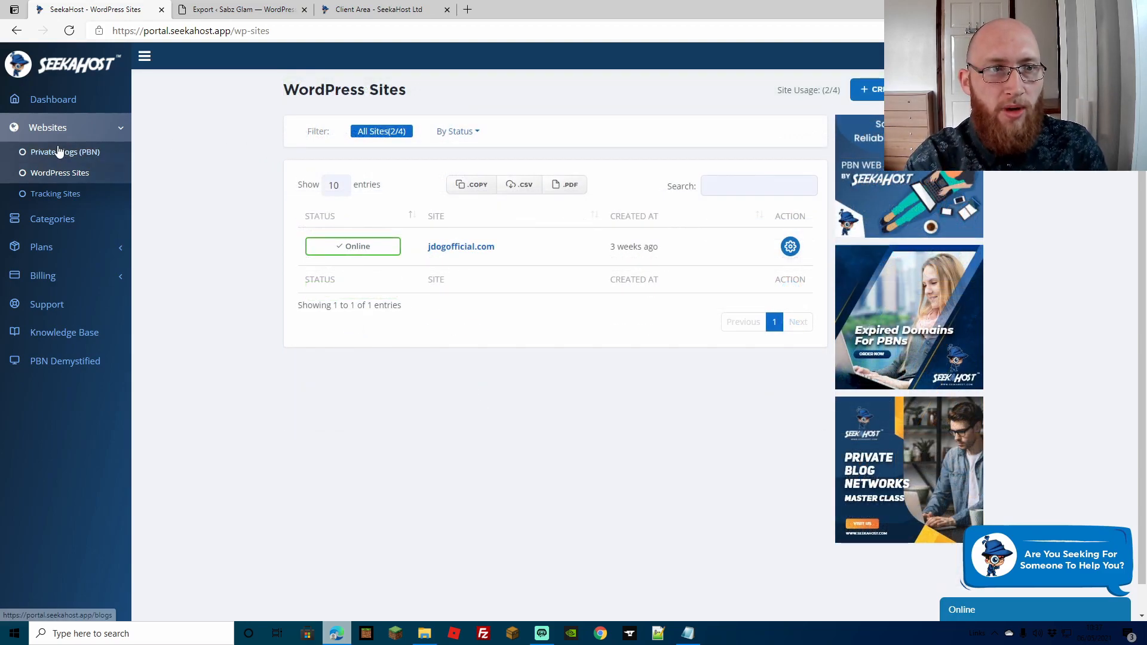
# Open the sabzglam.com private blog's details and enable its SSL certificate
pyautogui.click(66, 157)
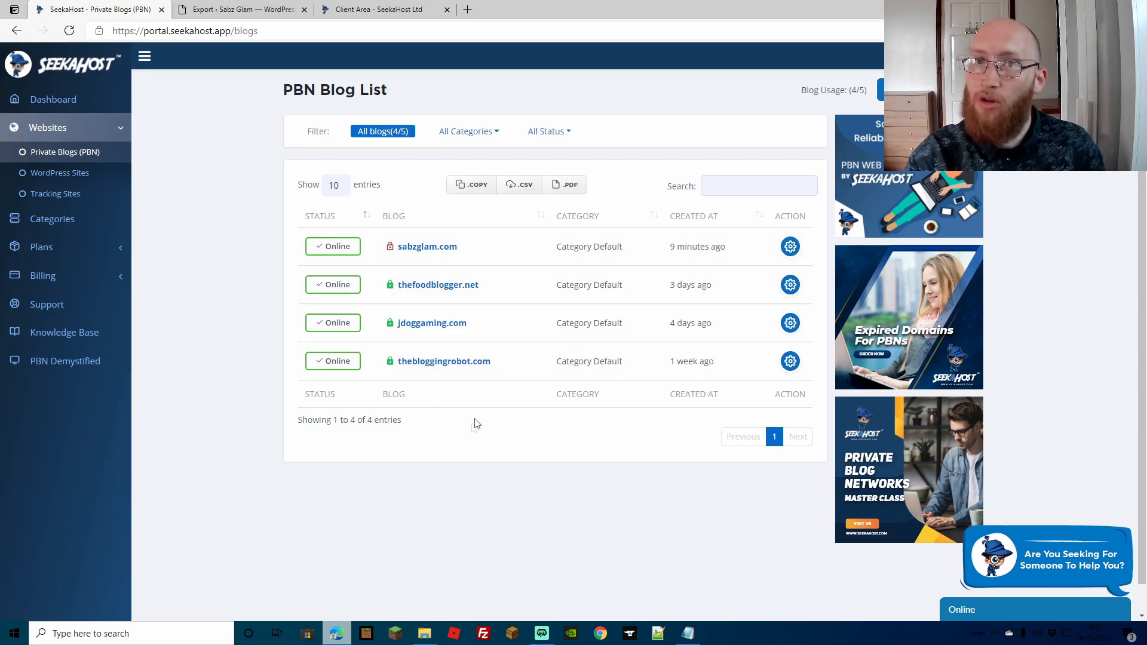
pyautogui.click(793, 248)
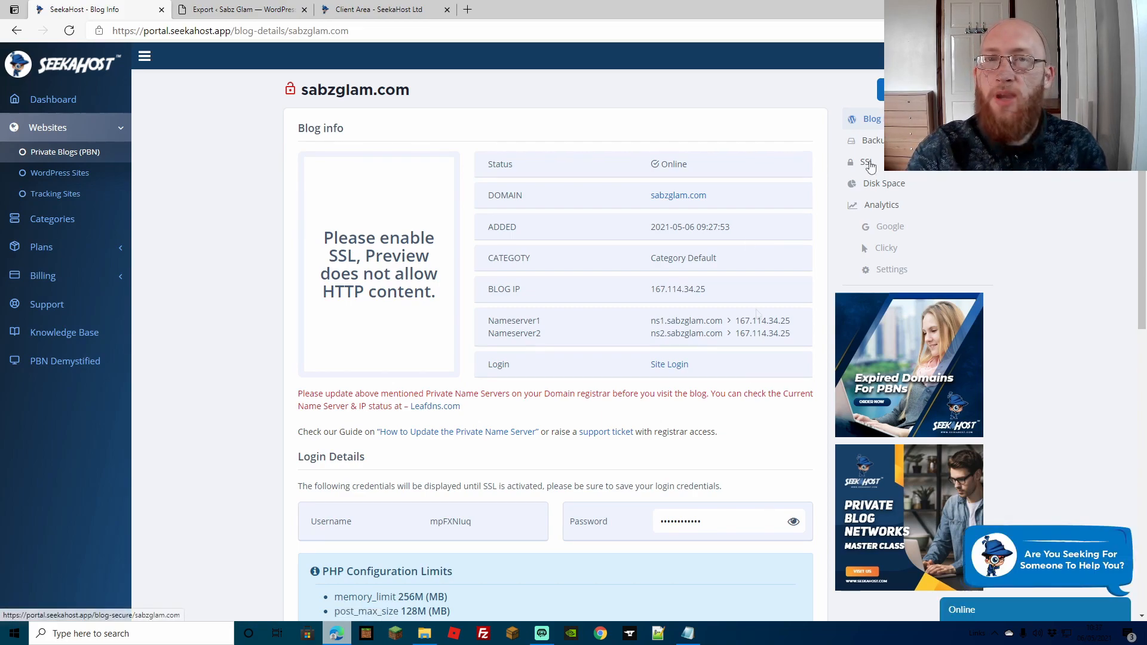
pyautogui.click(868, 161)
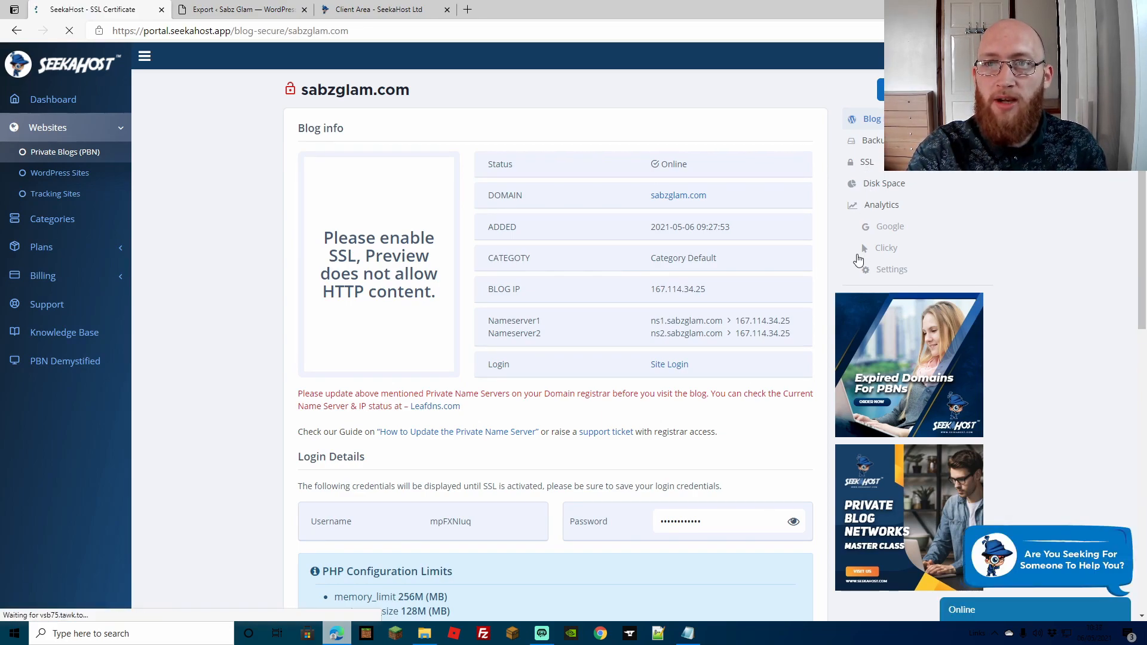
pyautogui.click(313, 186)
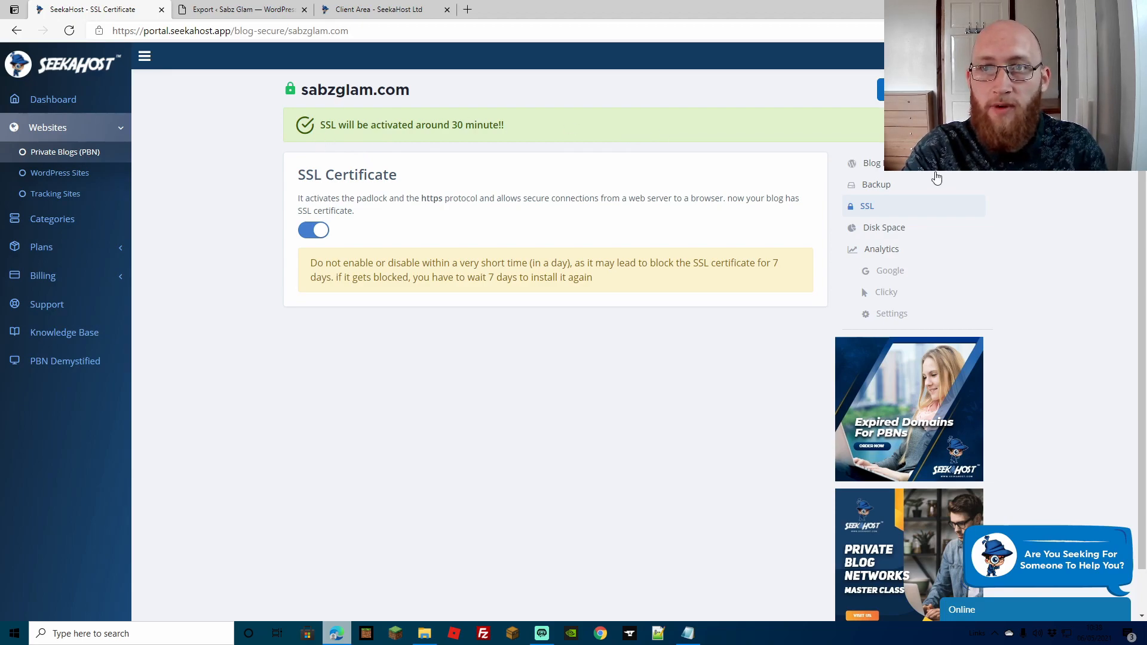
# Log in to the new sabzglam.com blog's WordPress admin from its blog info and view the site's front page
pyautogui.click(873, 164)
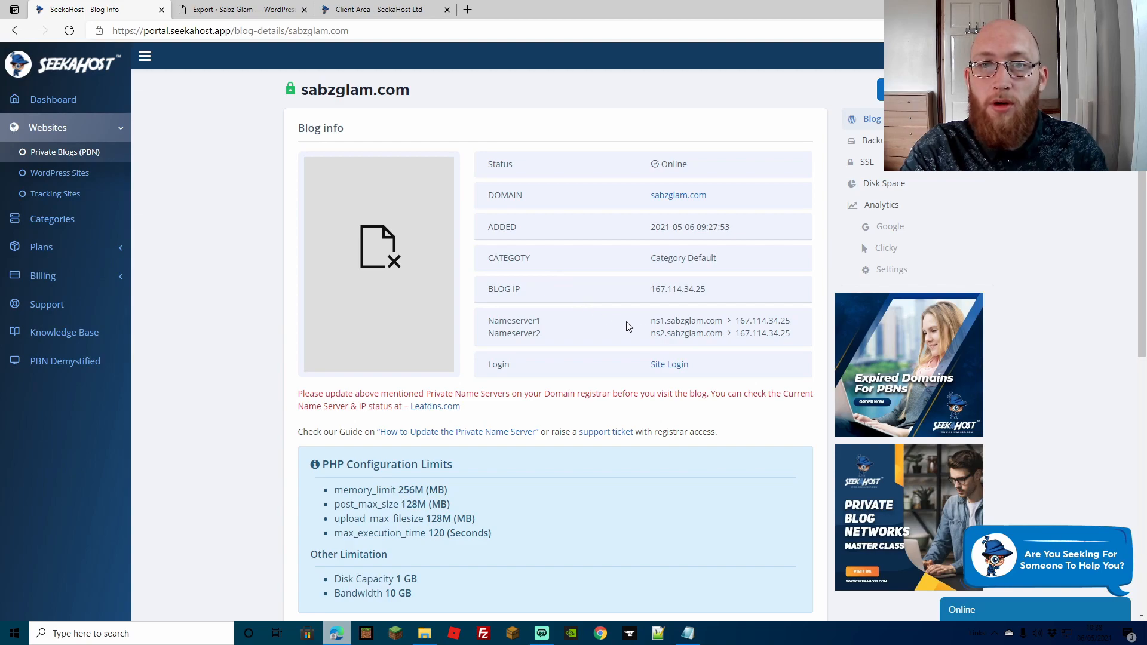
pyautogui.click(667, 371)
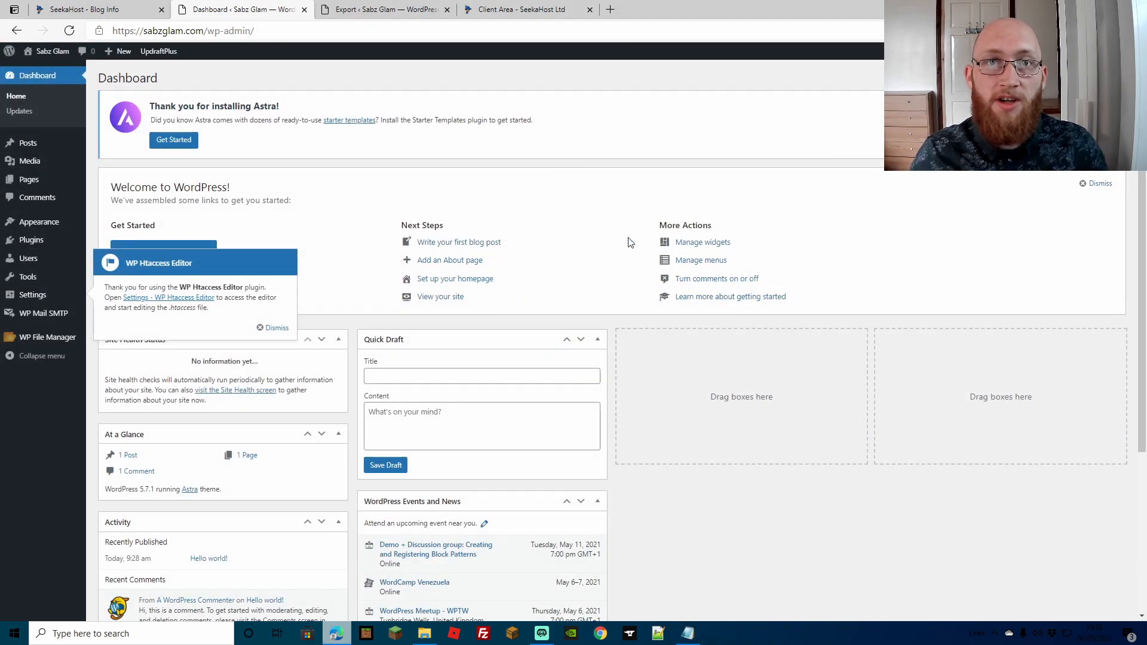
pyautogui.click(47, 52)
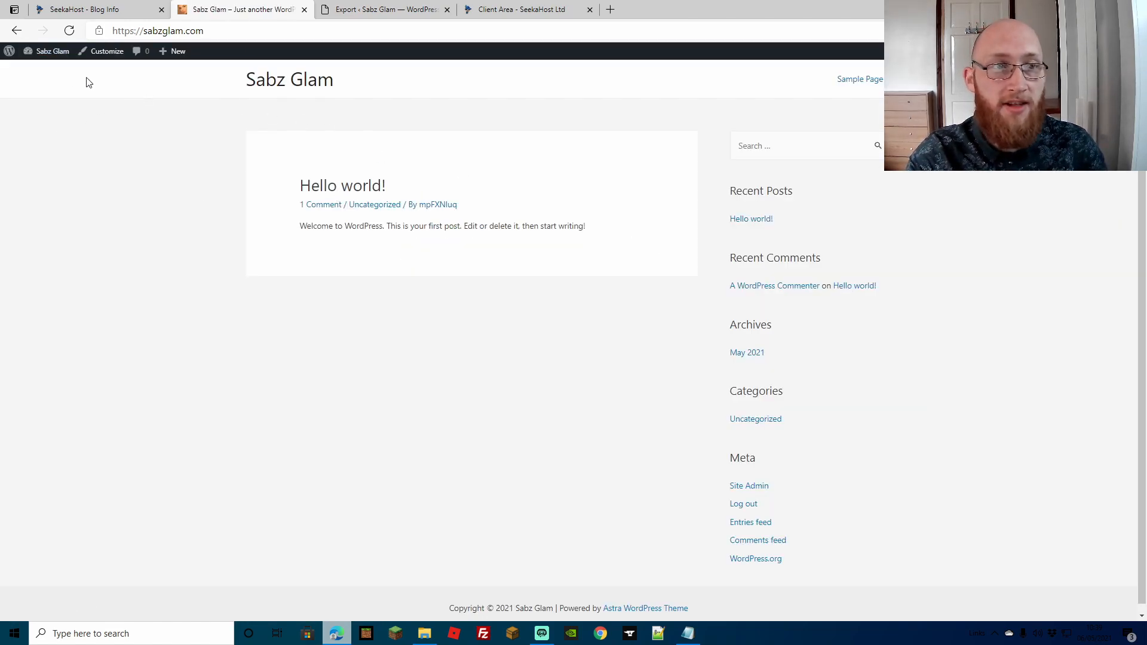
# Install and activate the All-in-One WP Migration plugin on the new blog and open its import page
pyautogui.moveTo(9, 50)
pyautogui.click(27, 68)
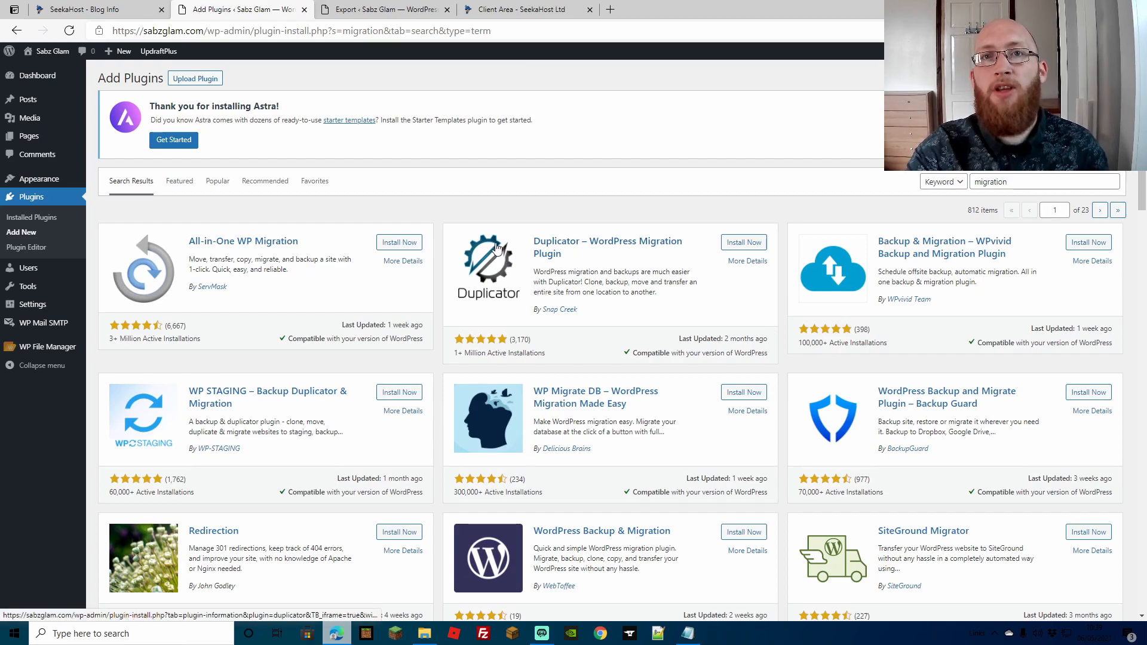
pyautogui.click(400, 244)
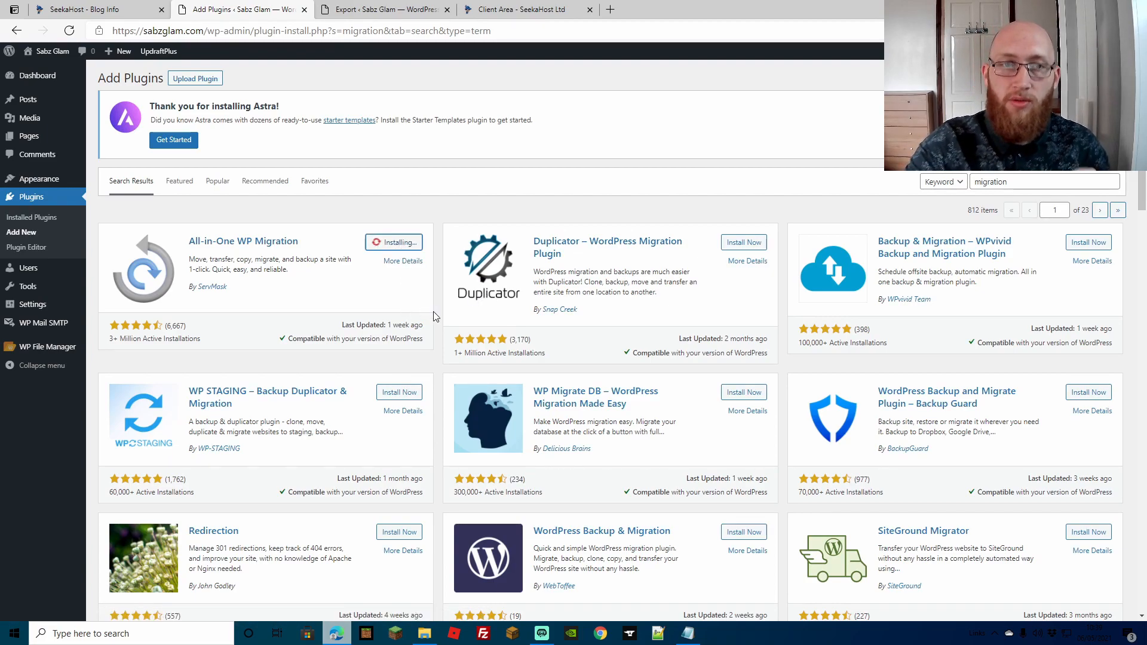
pyautogui.click(404, 243)
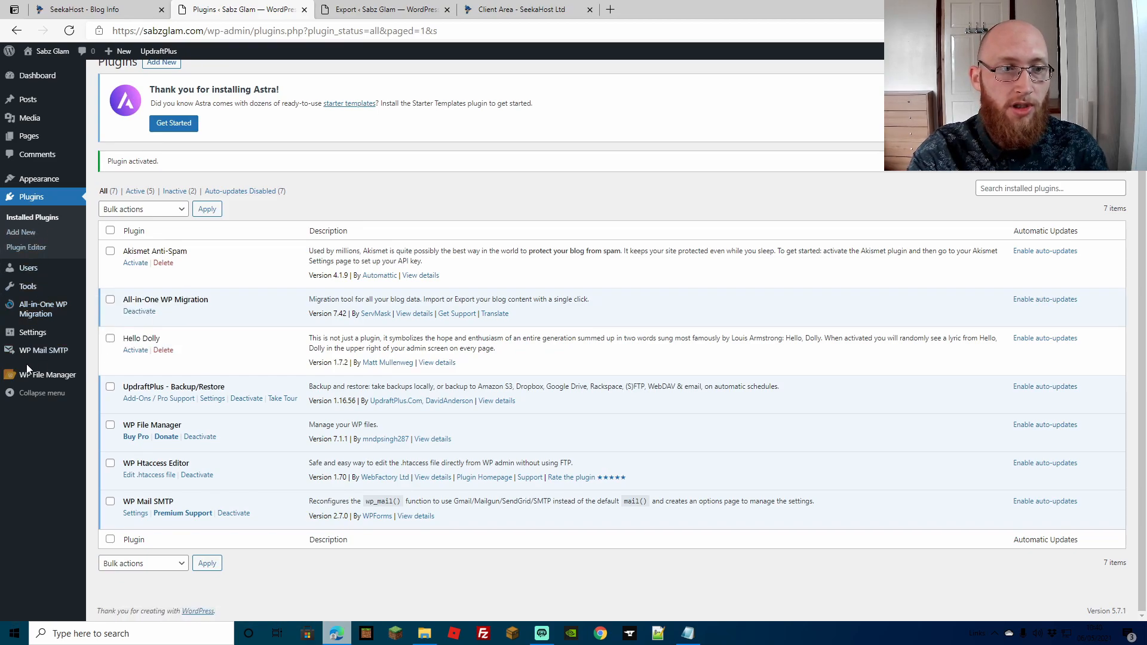
pyautogui.moveTo(36, 311)
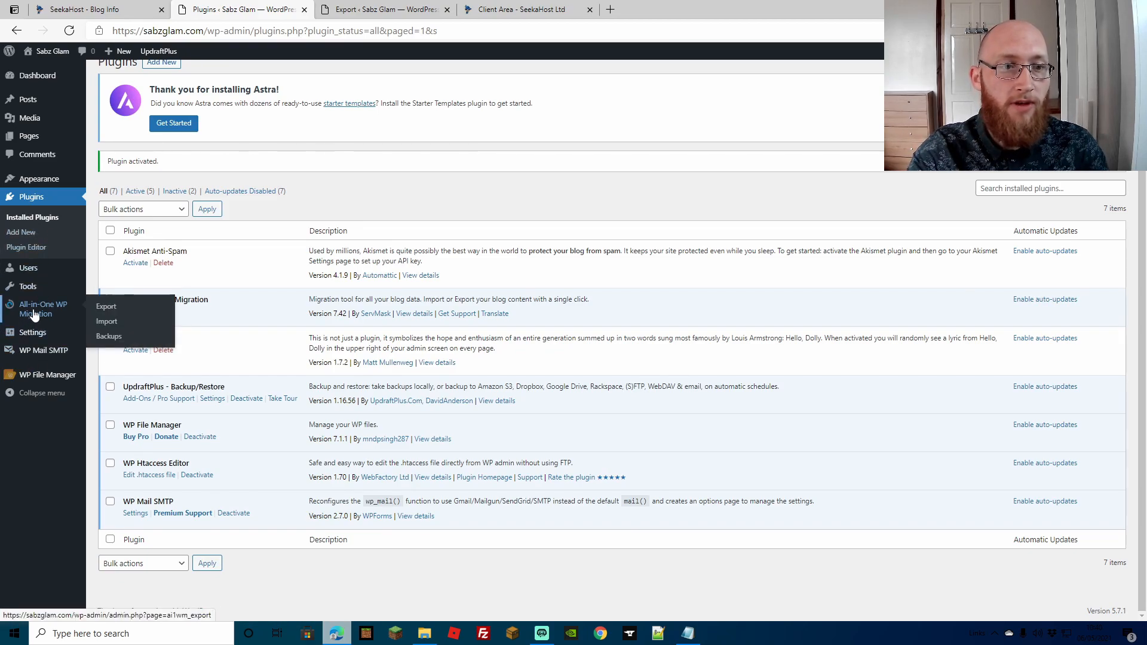
pyautogui.click(120, 324)
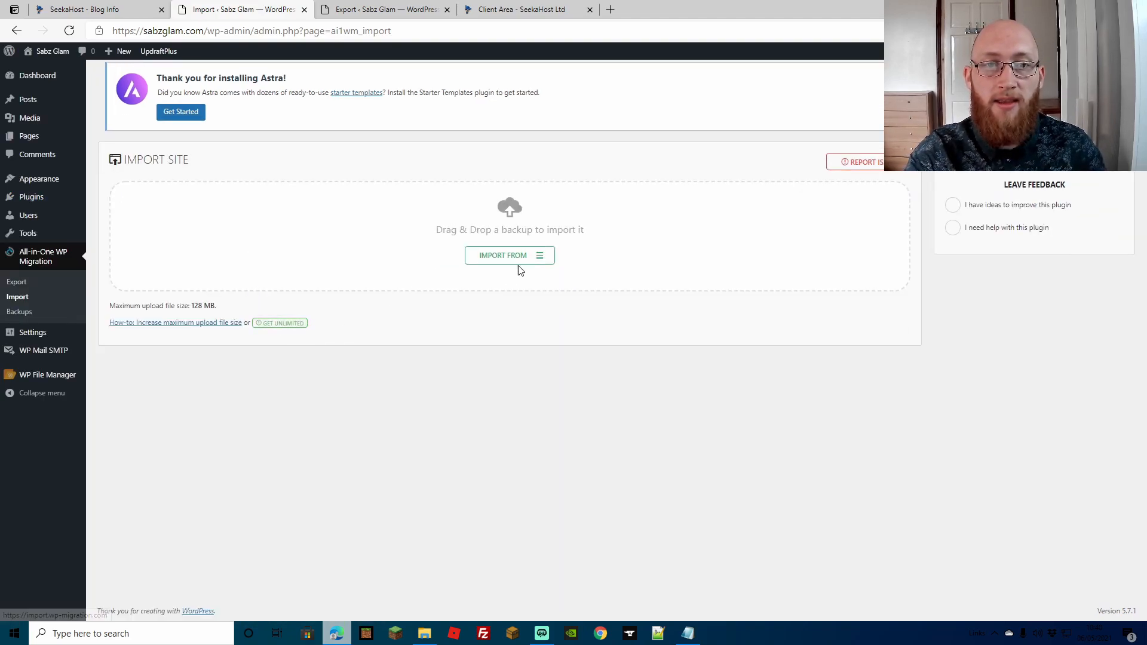
pyautogui.click(539, 256)
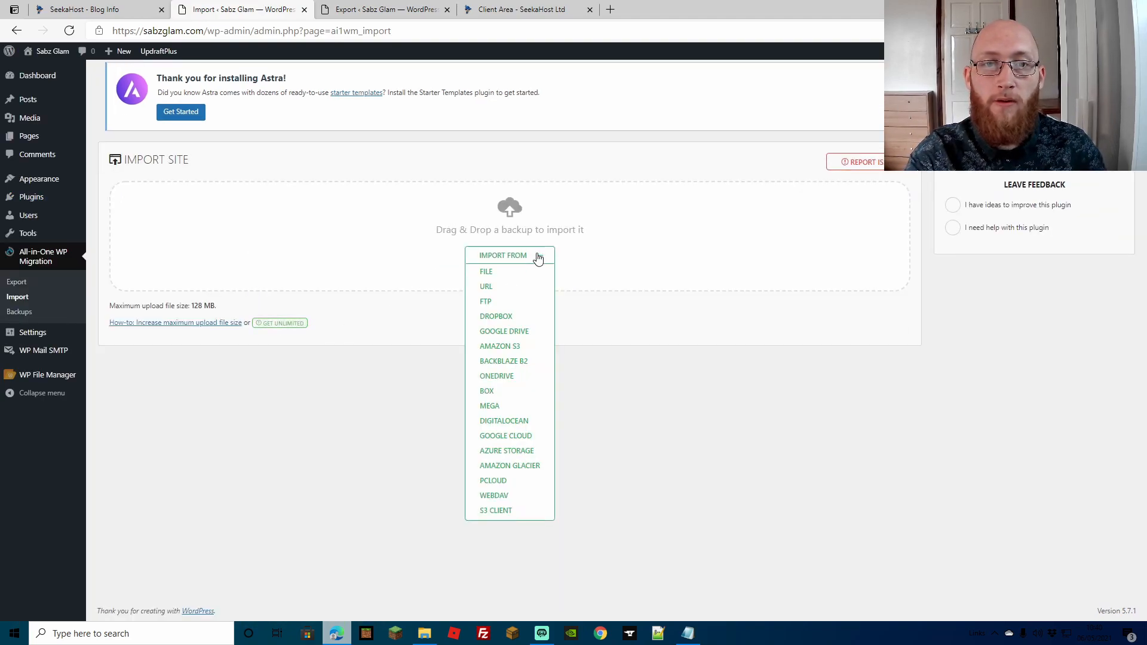
pyautogui.click(488, 273)
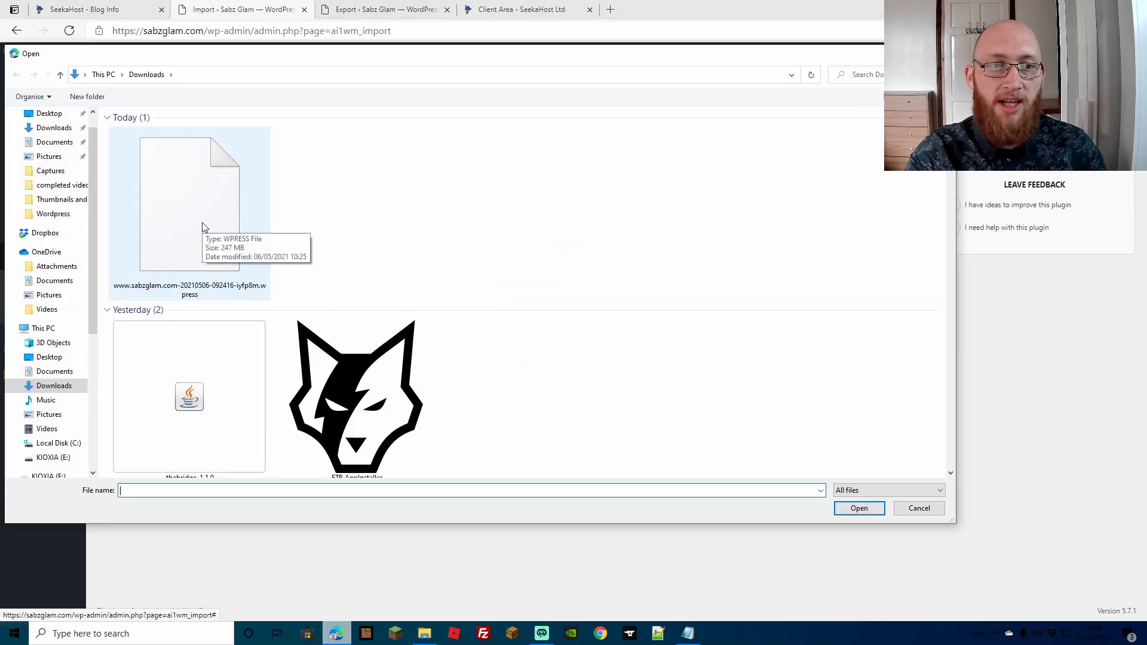
pyautogui.doubleClick(202, 227)
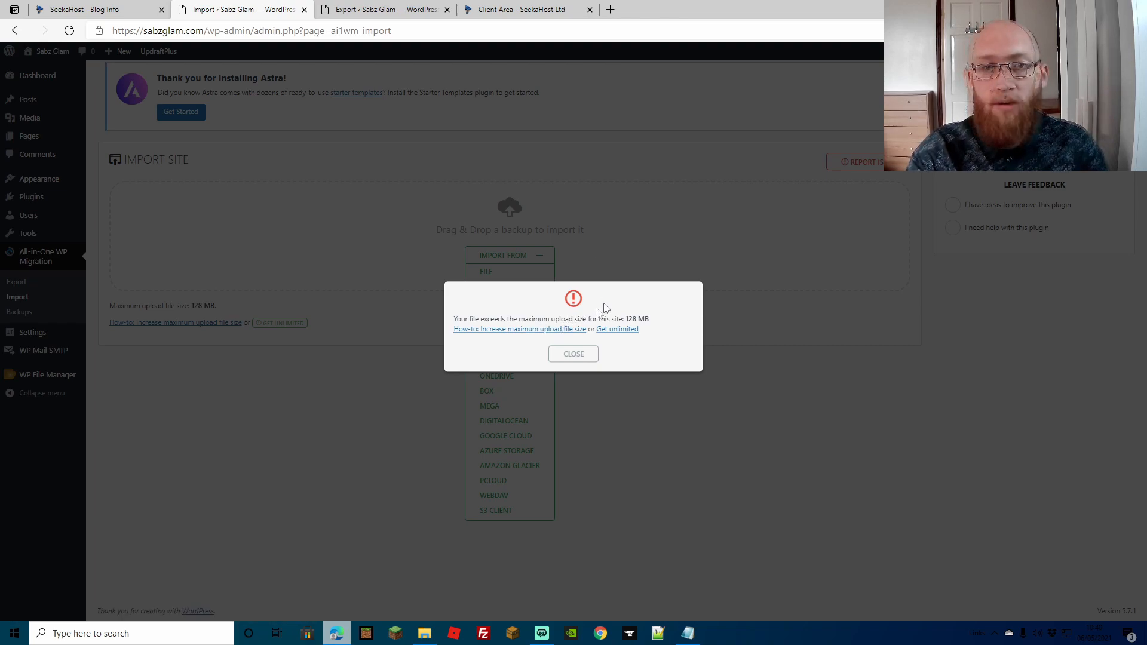
# Download the free Basic import extension for All-in-One WP Migration and dismiss the upload size warning on the import page
pyautogui.click(628, 330)
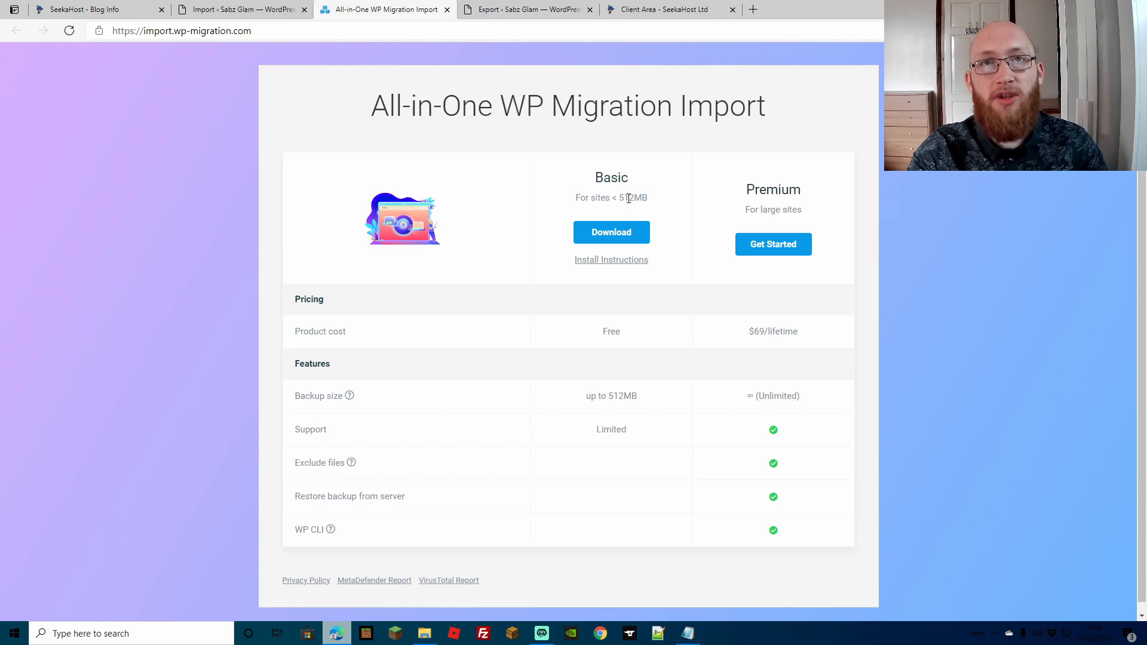
pyautogui.scroll(-1, 609, 322)
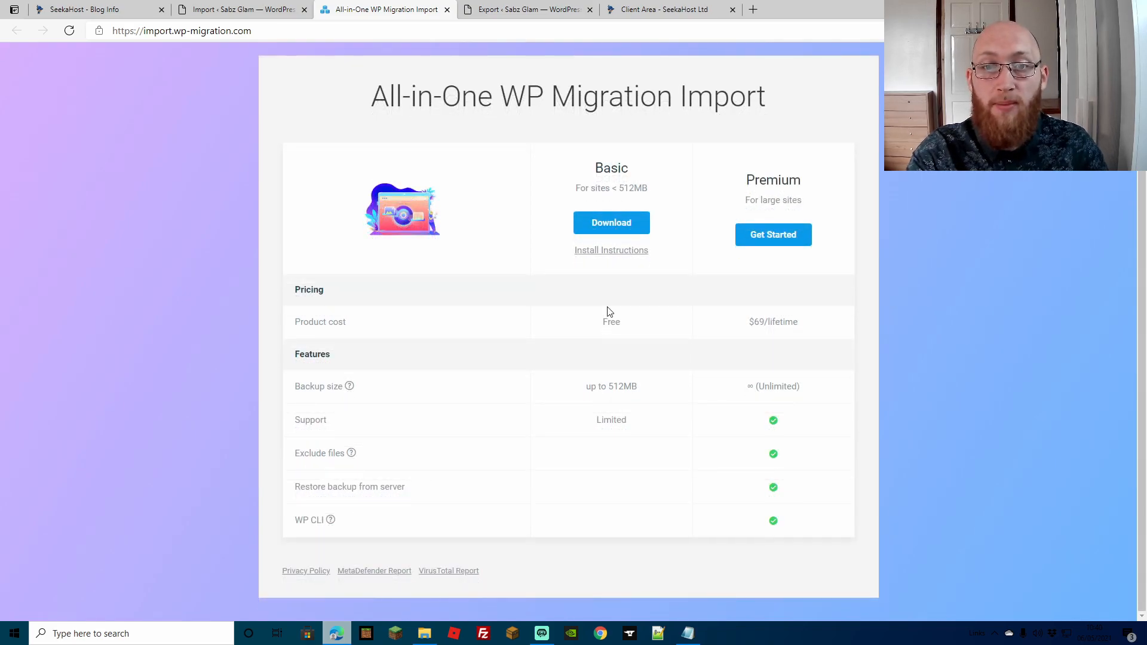
pyautogui.click(599, 226)
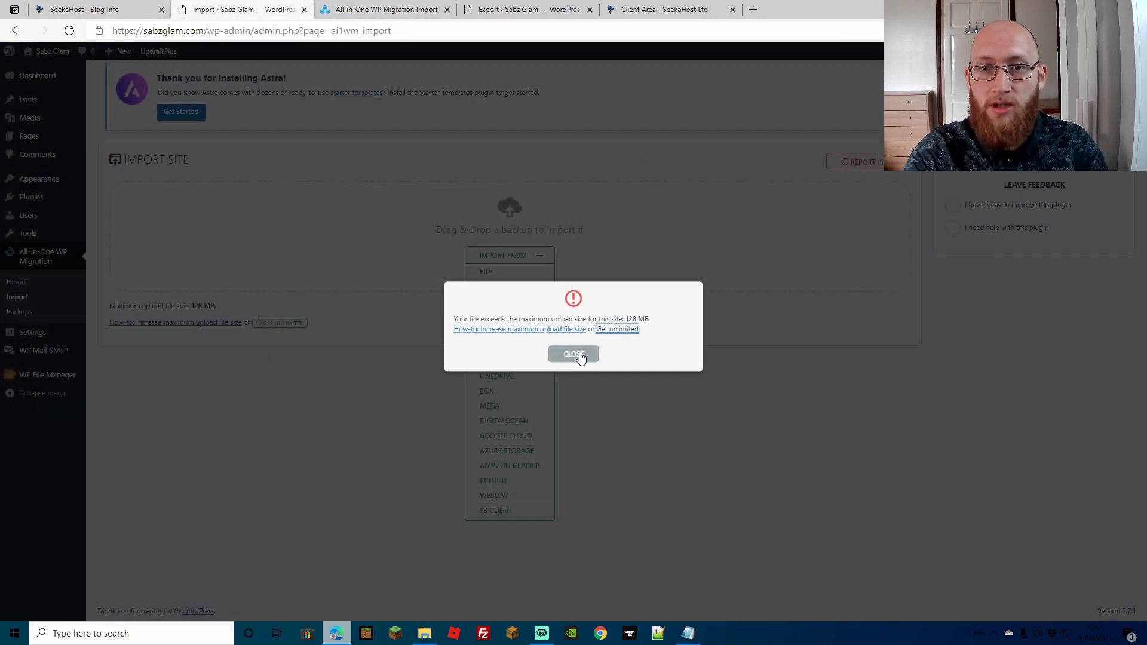
pyautogui.click(573, 354)
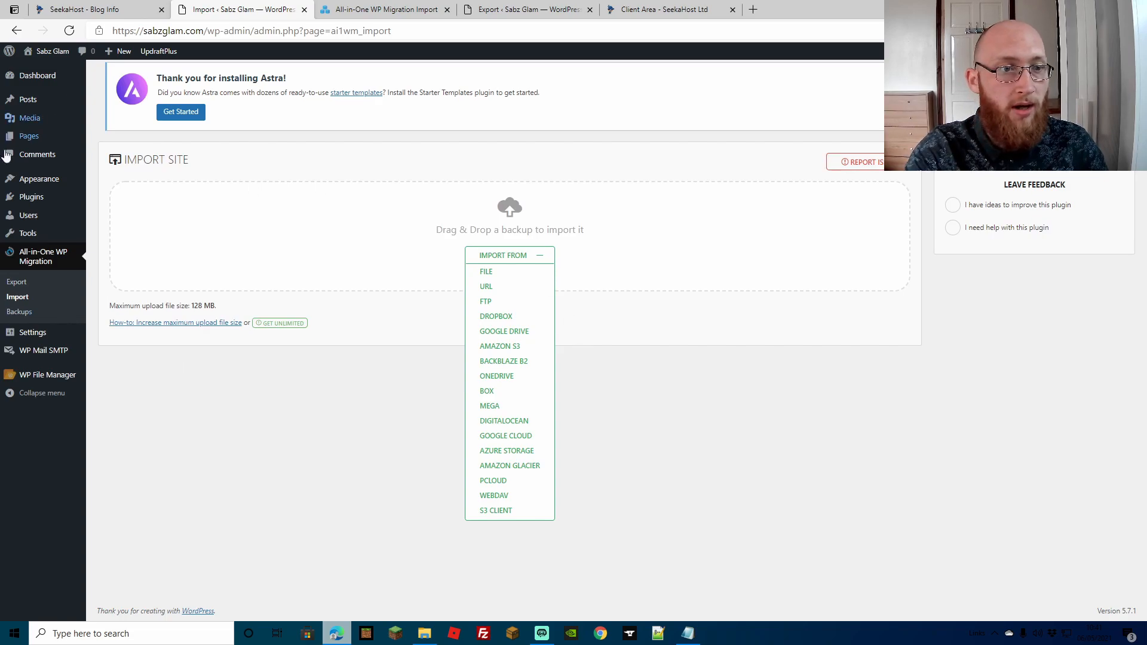
# Upload all-in-one-wp-migration-file-extension (2).zip as a new plugin, install it and activate it
pyautogui.click(28, 202)
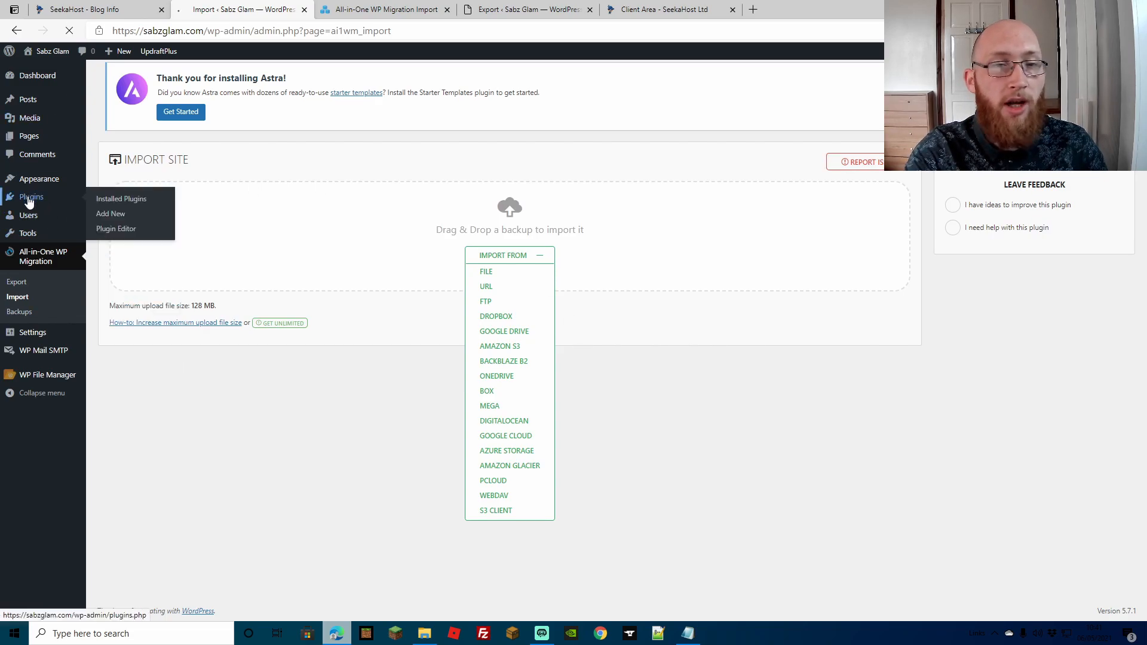
pyautogui.click(20, 232)
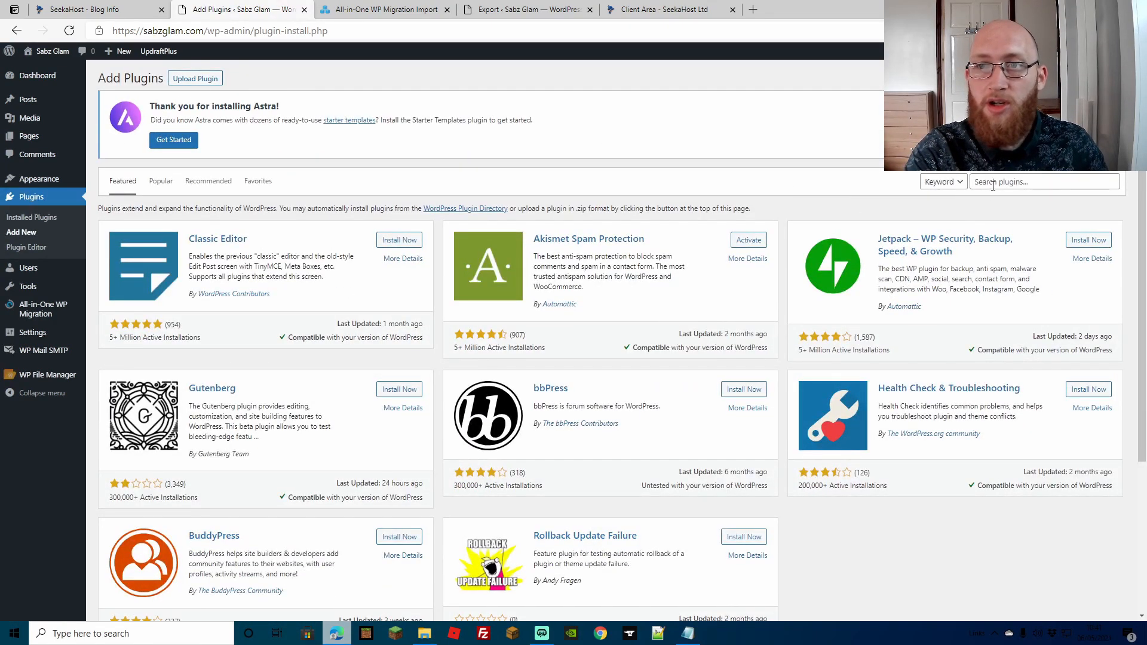
pyautogui.click(195, 78)
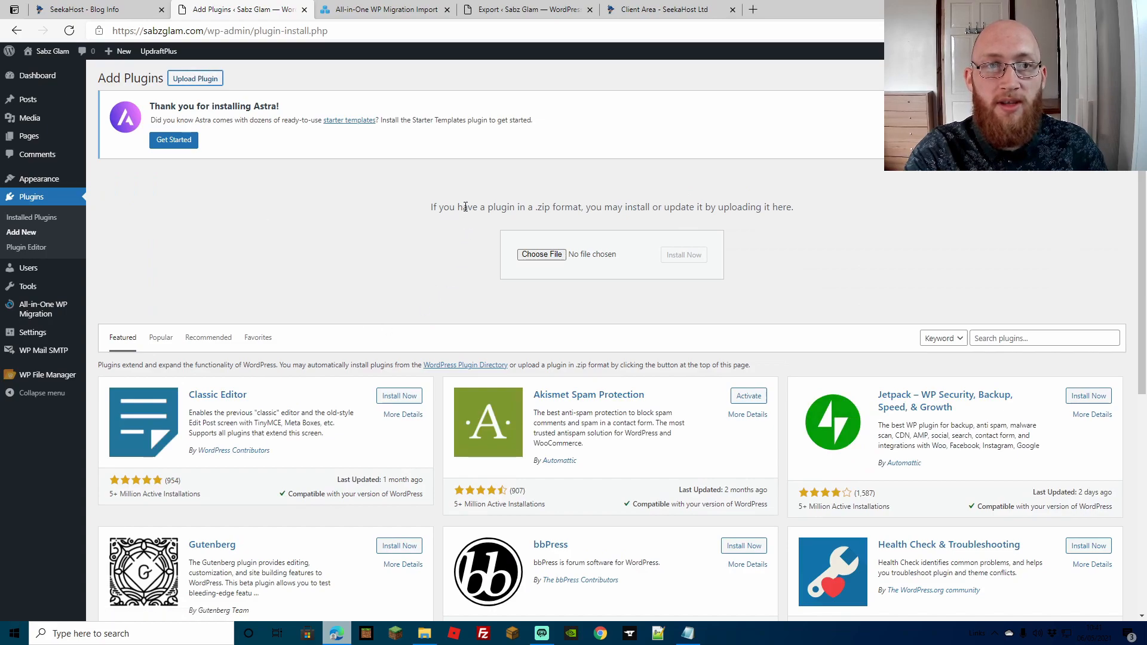
pyautogui.click(536, 257)
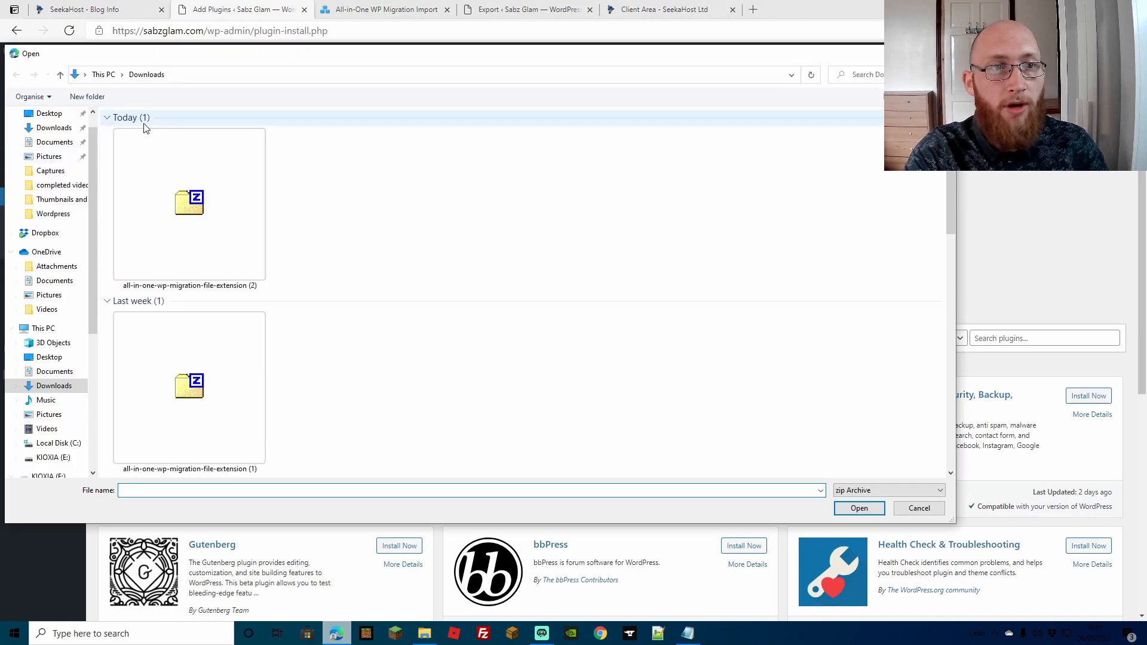
pyautogui.doubleClick(145, 157)
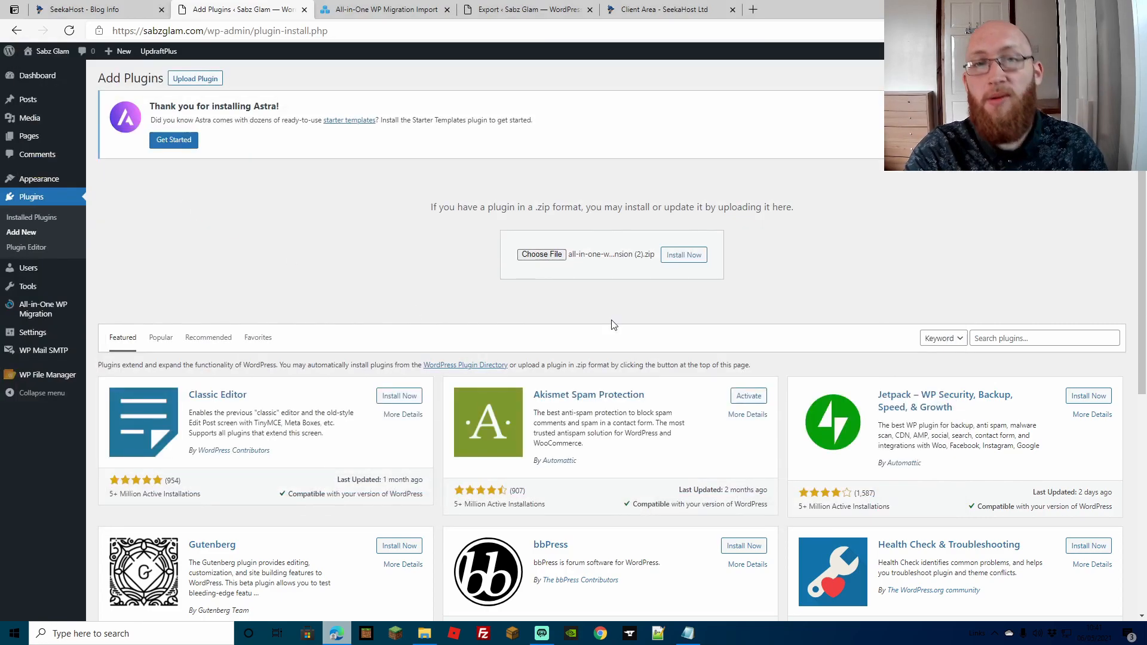
pyautogui.click(694, 258)
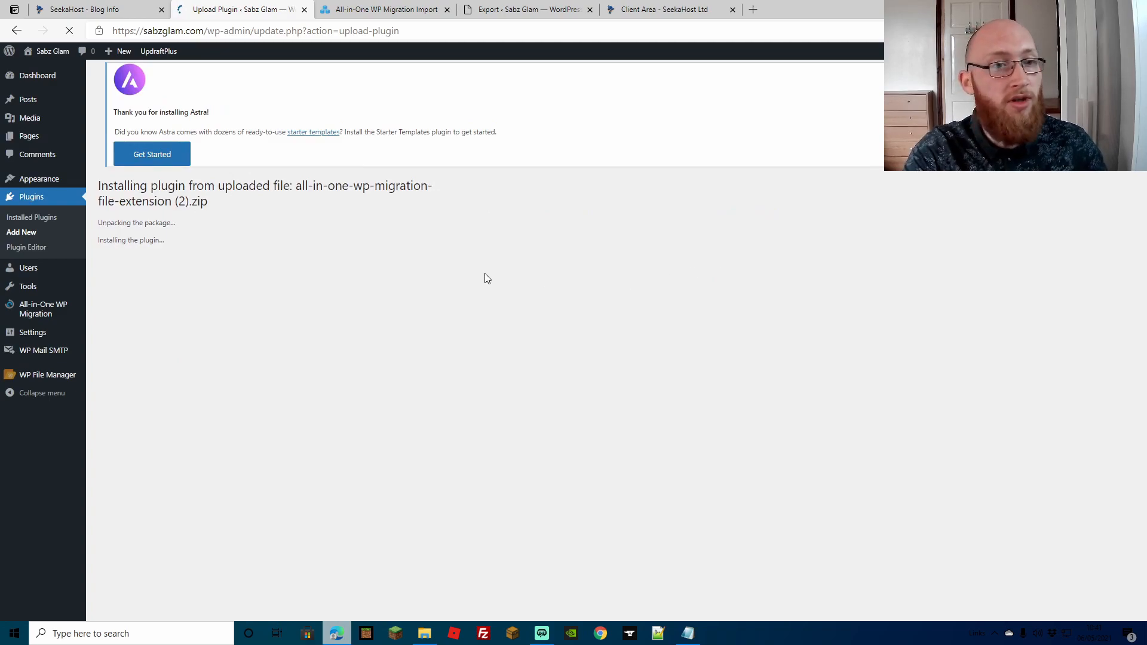
pyautogui.click(128, 255)
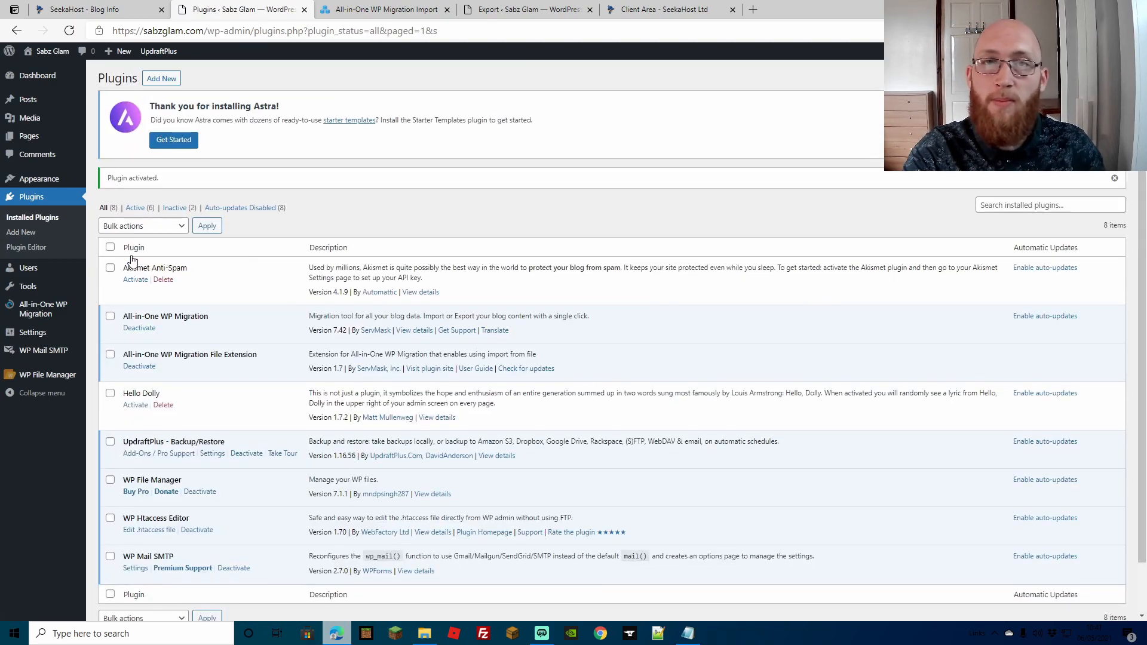
pyautogui.moveTo(39, 315)
pyautogui.click(105, 306)
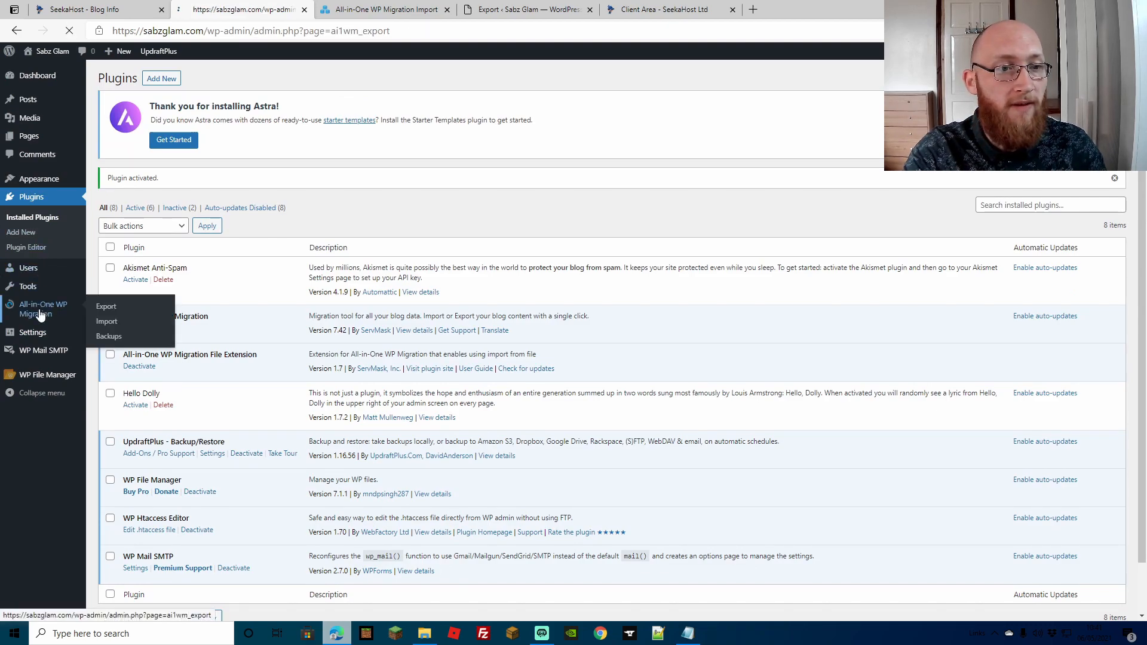
pyautogui.click(21, 298)
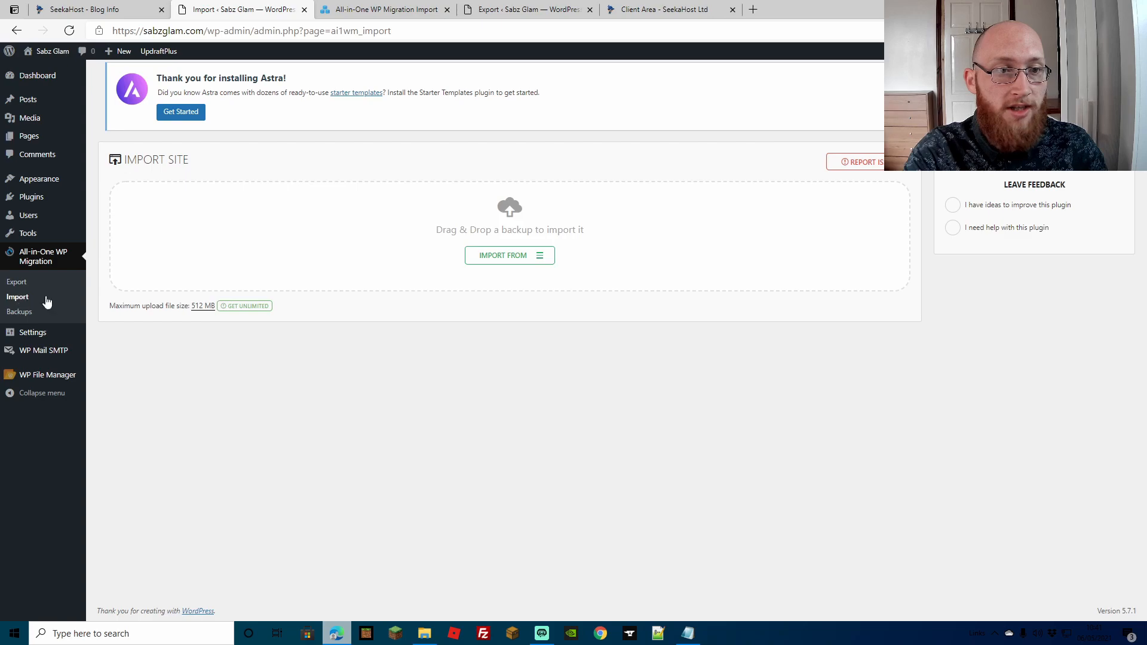
pyautogui.click(543, 258)
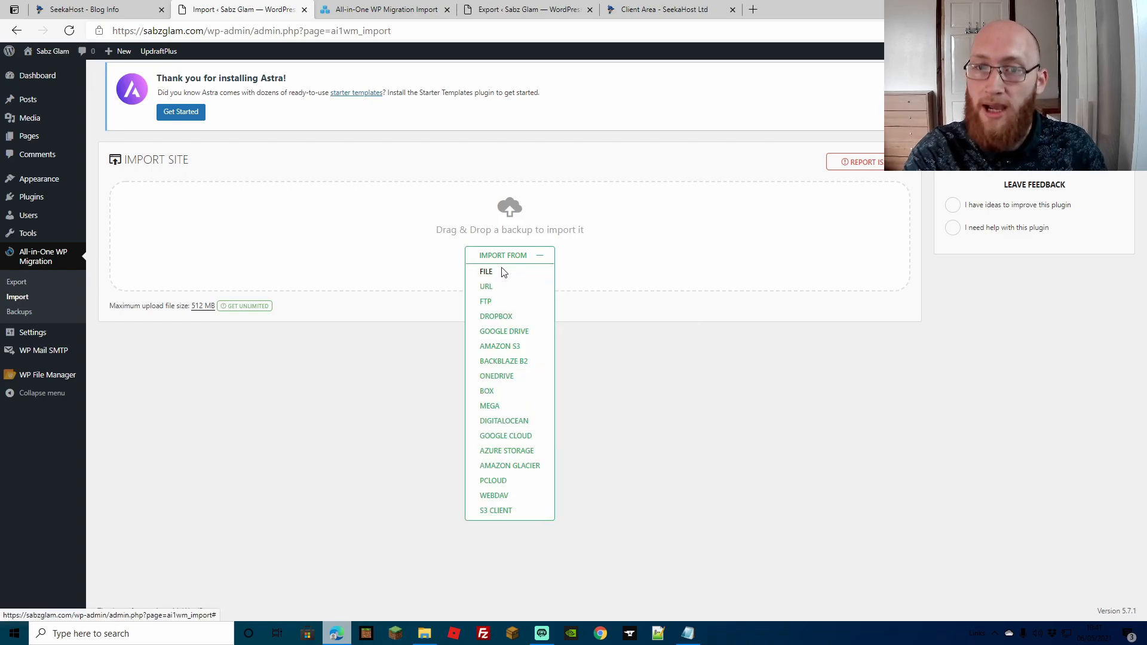
pyautogui.click(486, 272)
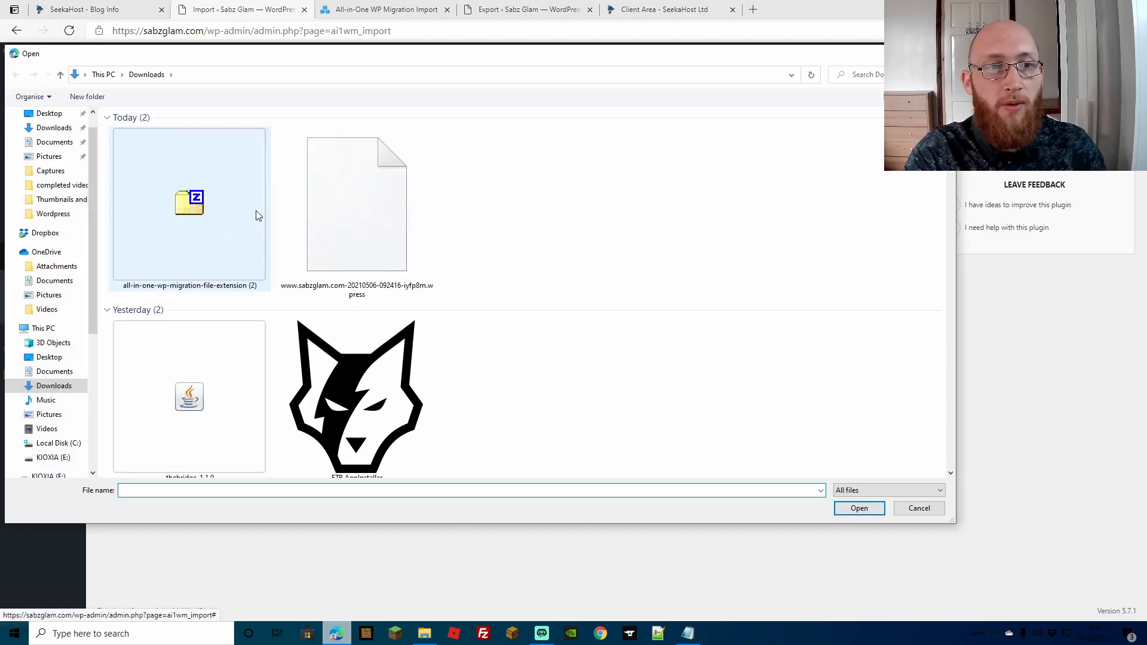
pyautogui.doubleClick(378, 199)
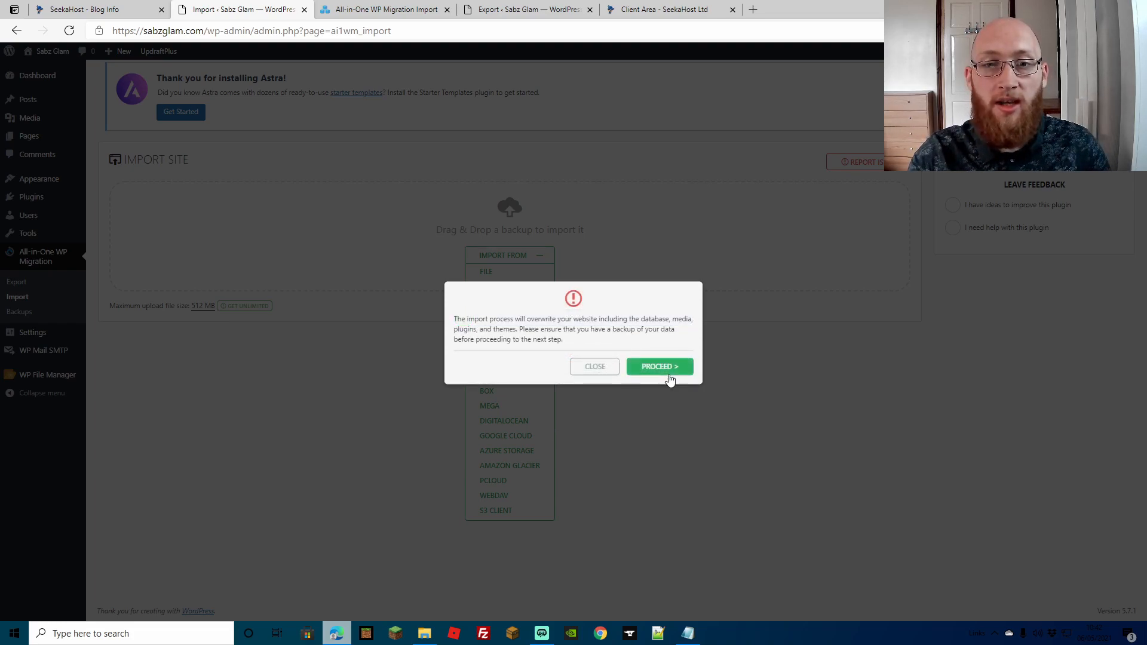
pyautogui.click(668, 365)
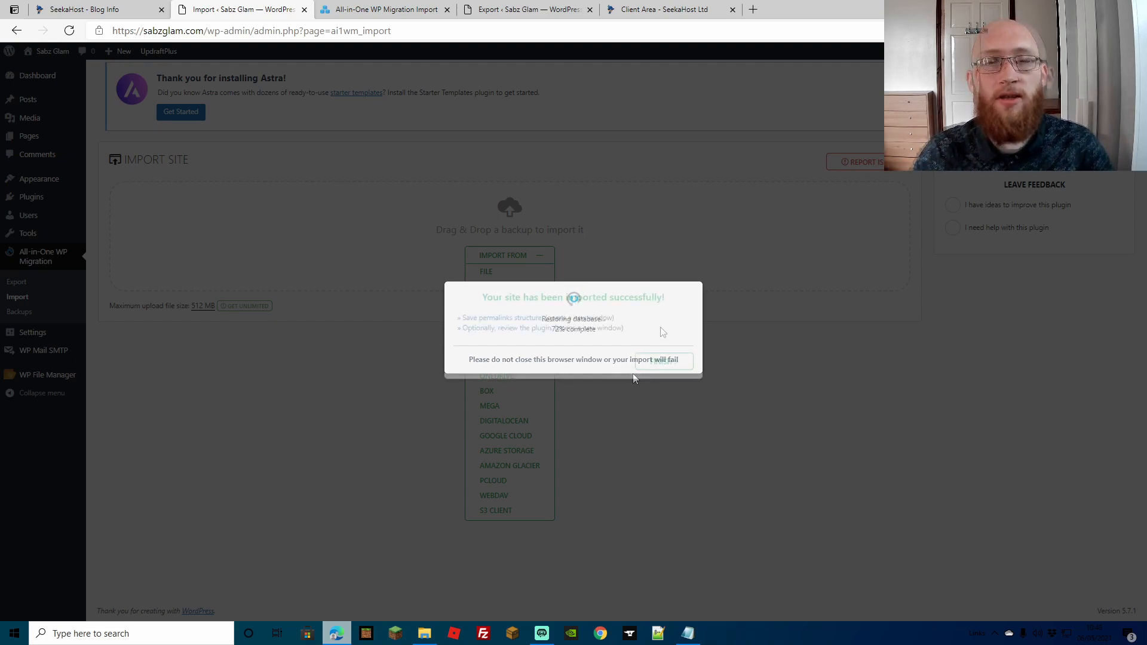
pyautogui.click(651, 363)
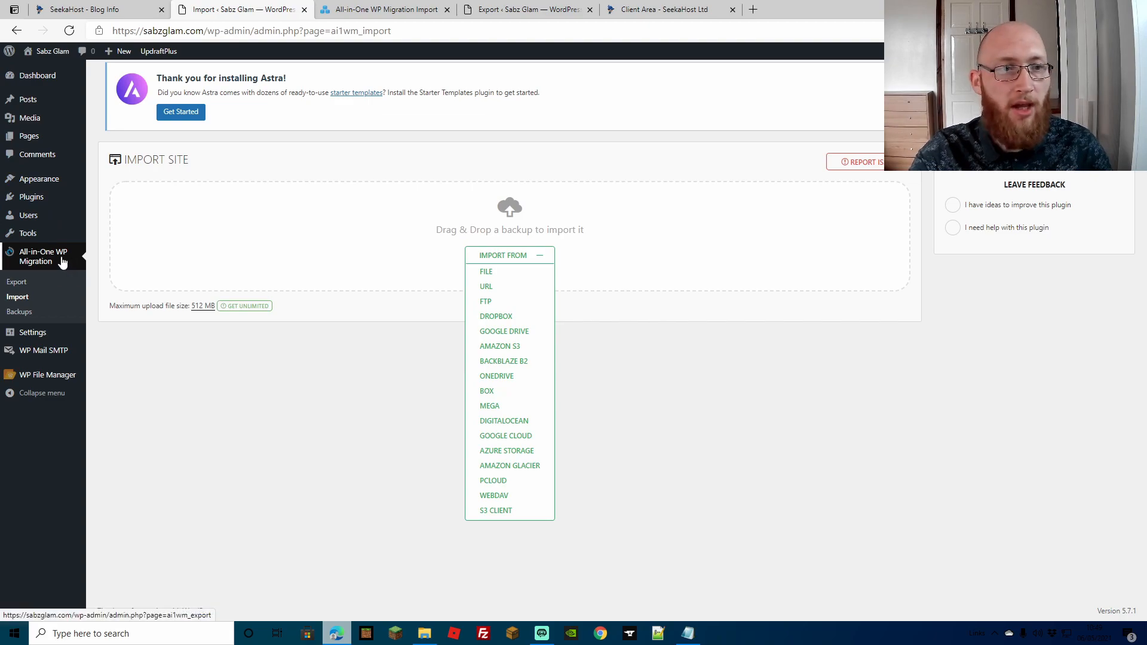
# Reload the admin area and look over the imported site's front page
pyautogui.click(32, 236)
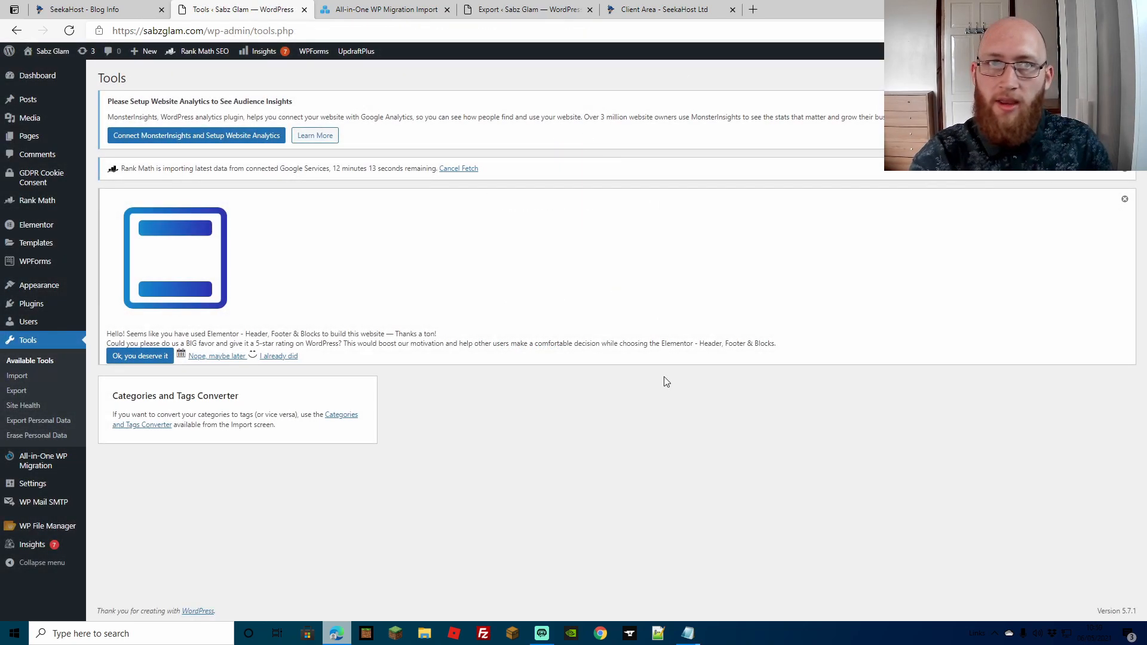
pyautogui.click(46, 53)
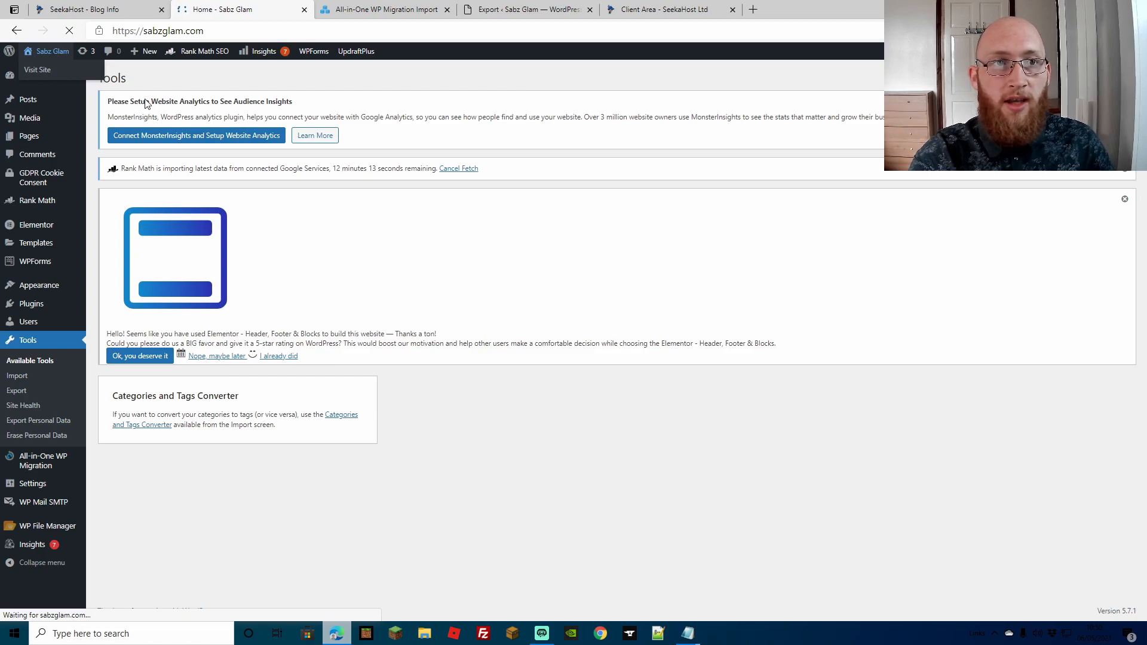
pyautogui.scroll(-4, 686, 214)
pyautogui.scroll(4, 687, 214)
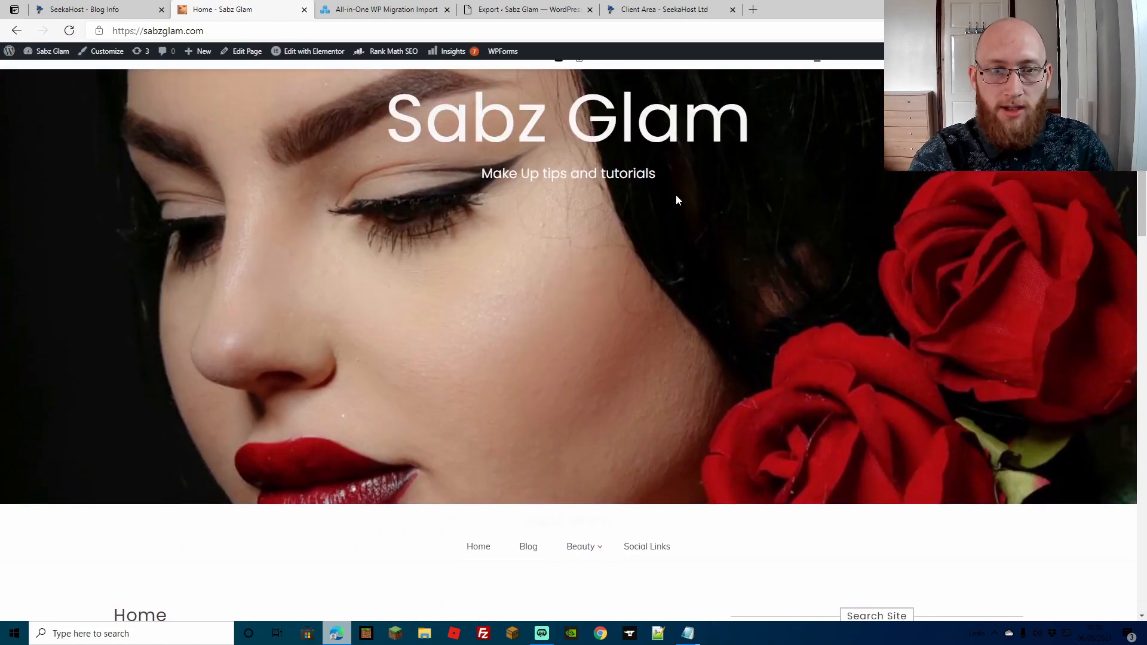
pyautogui.click(6, 68)
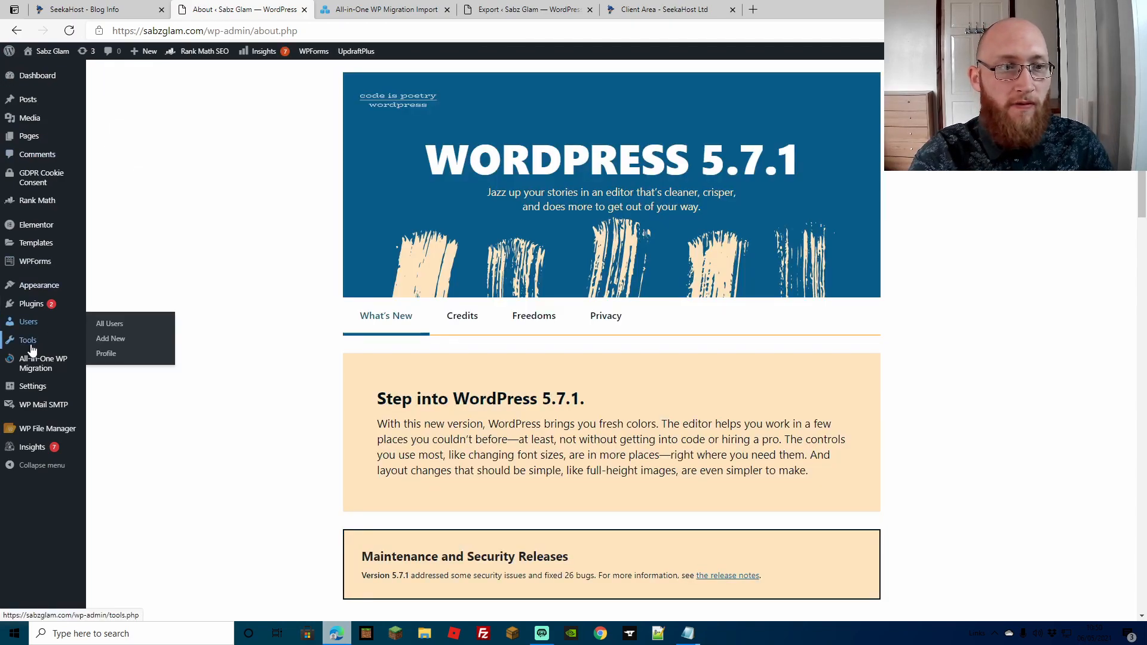
pyautogui.moveTo(42, 392)
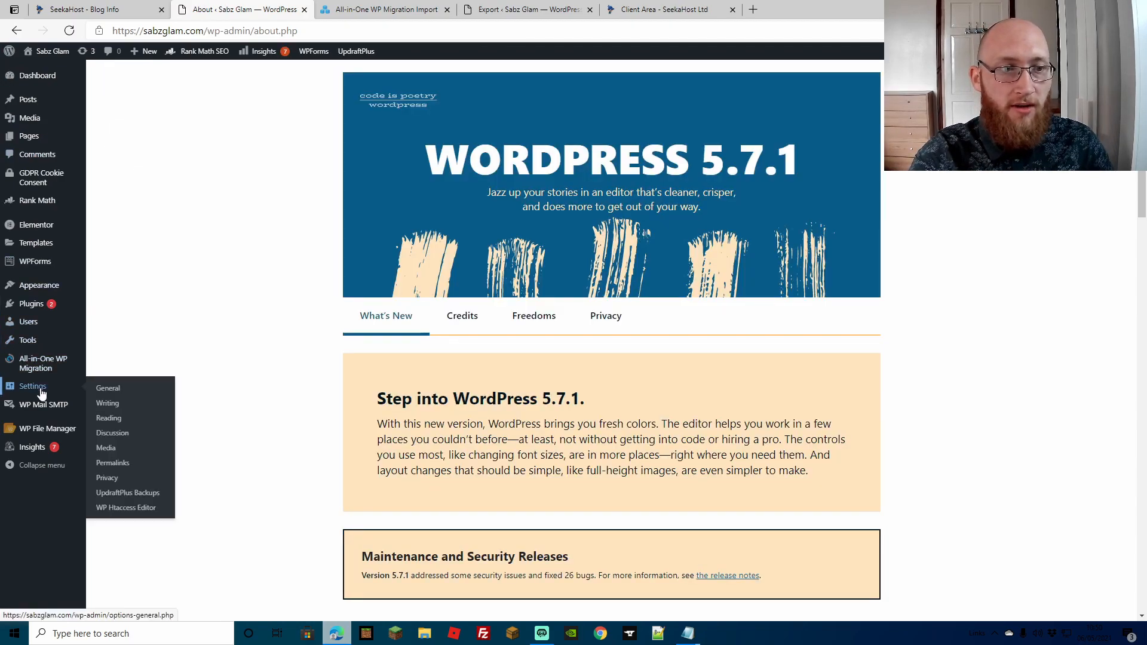
pyautogui.click(36, 389)
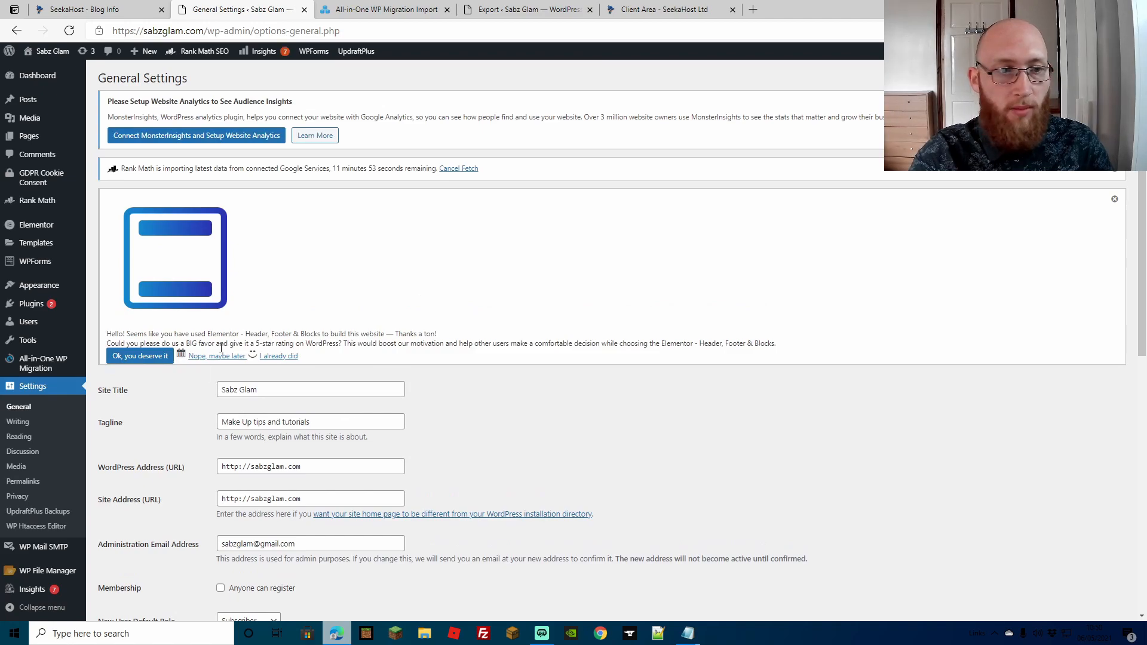
pyautogui.scroll(-3, 510, 404)
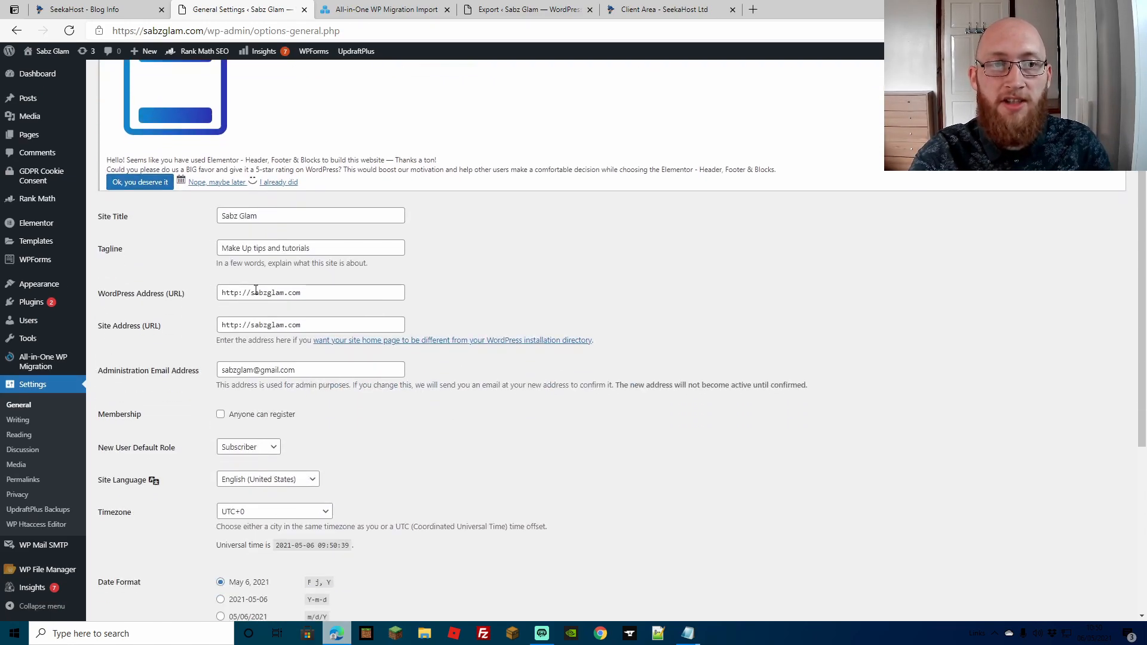
pyautogui.click(251, 293)
pyautogui.write('www.')
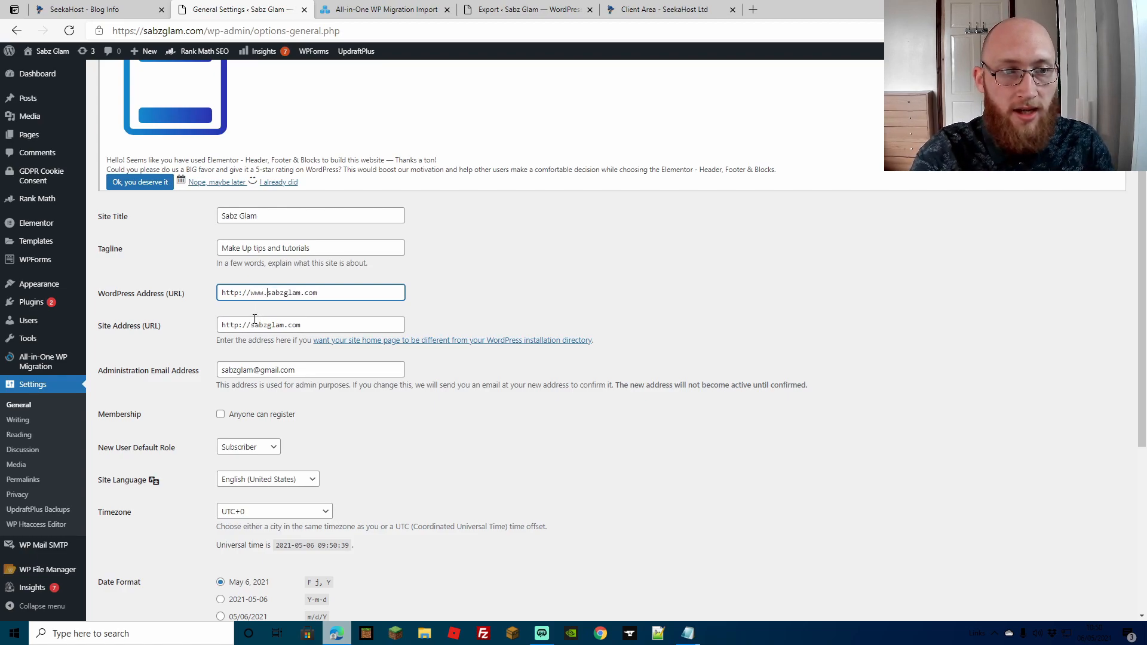
pyautogui.click(252, 324)
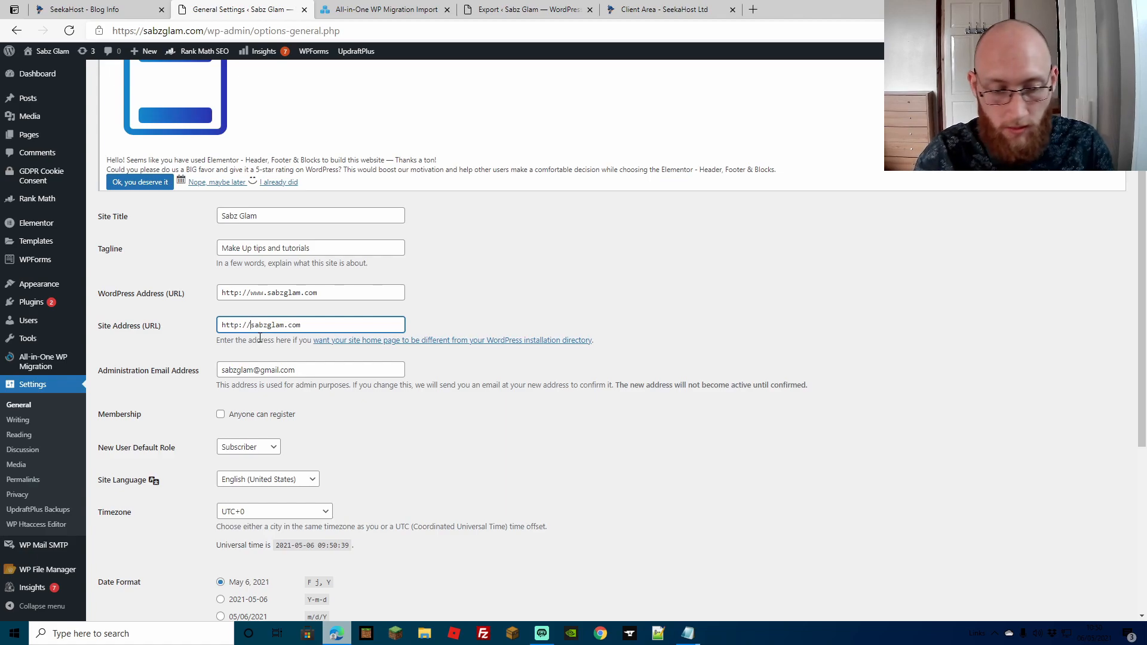
pyautogui.write('www.')
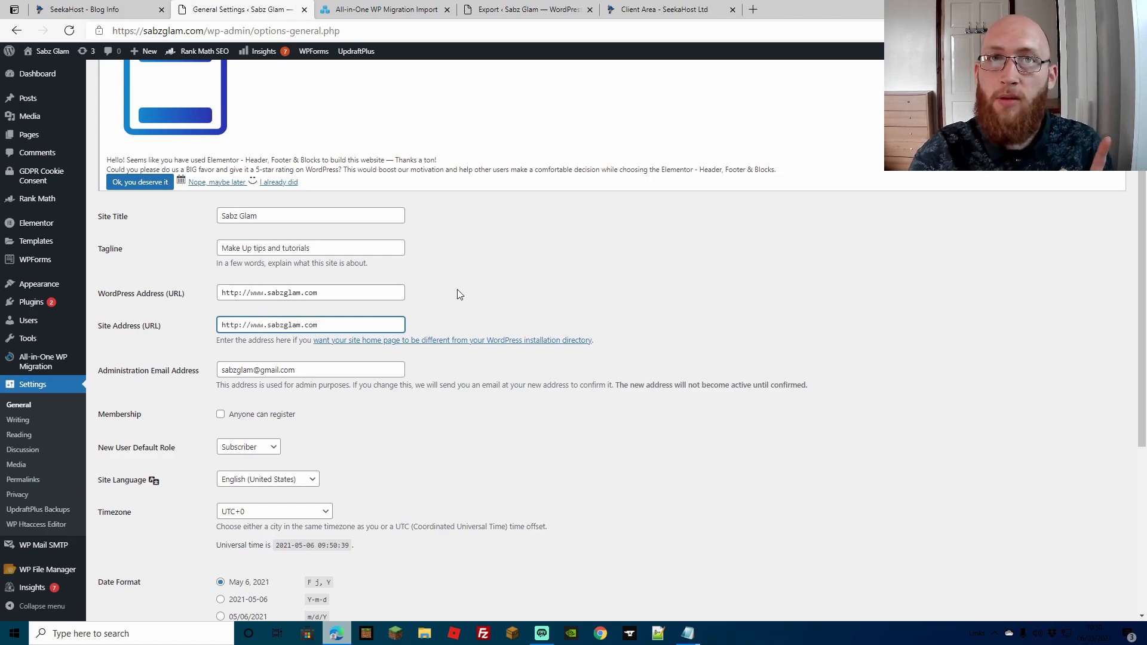
pyautogui.scroll(-5, 458, 288)
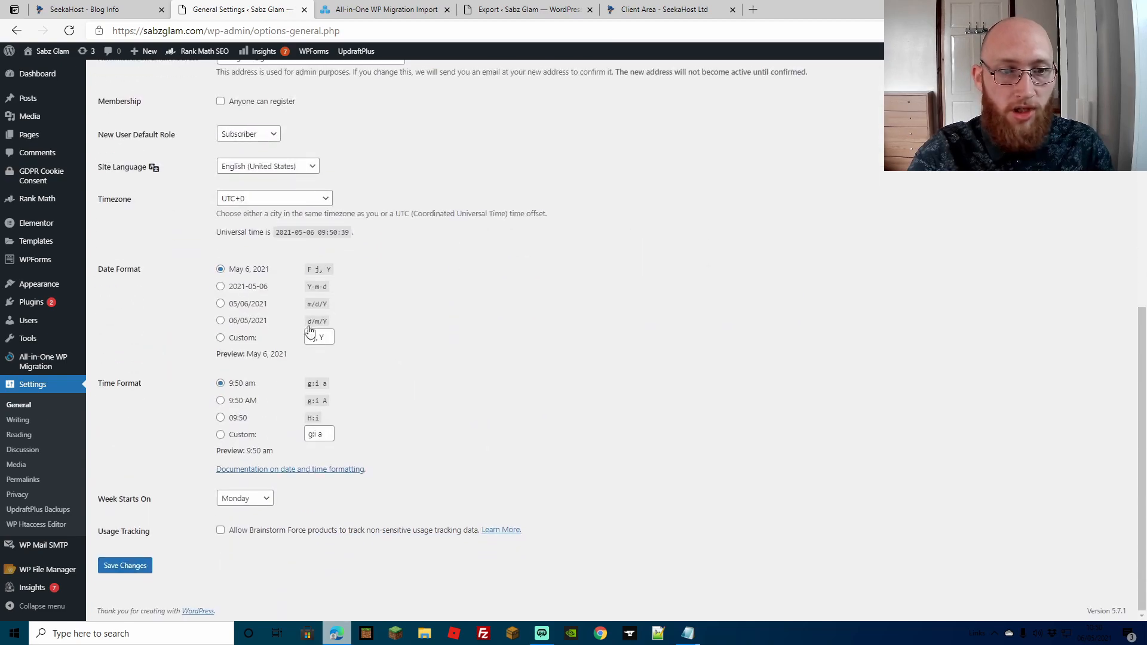
pyautogui.click(126, 565)
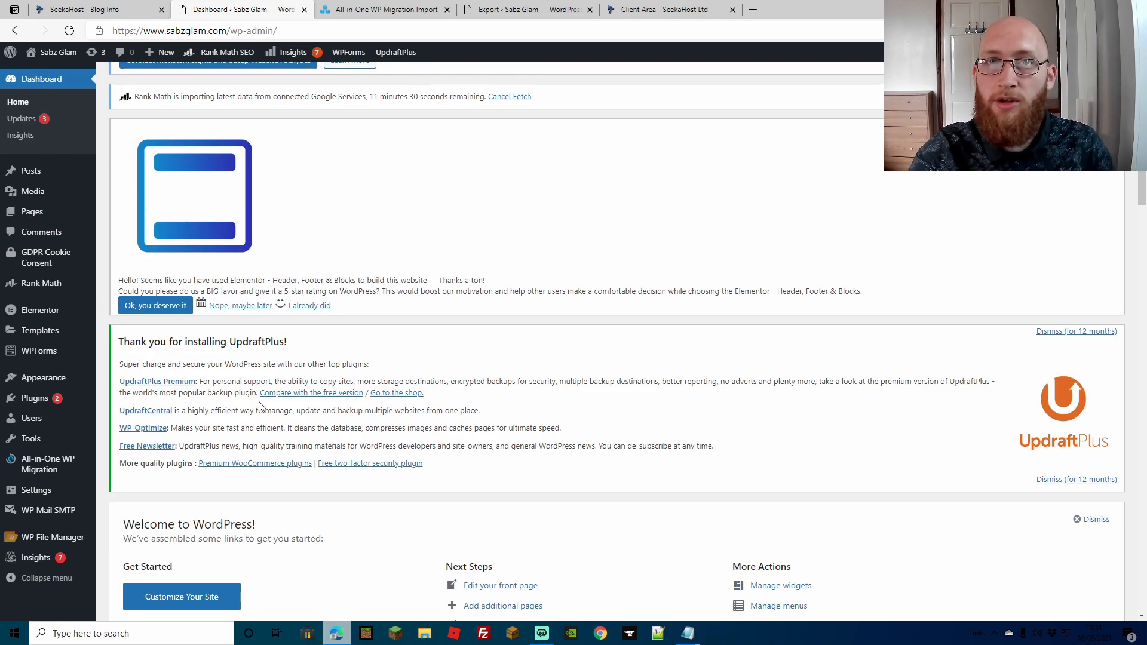
# Set the permalink structure to Post name and save the permalink settings
pyautogui.click(14, 489)
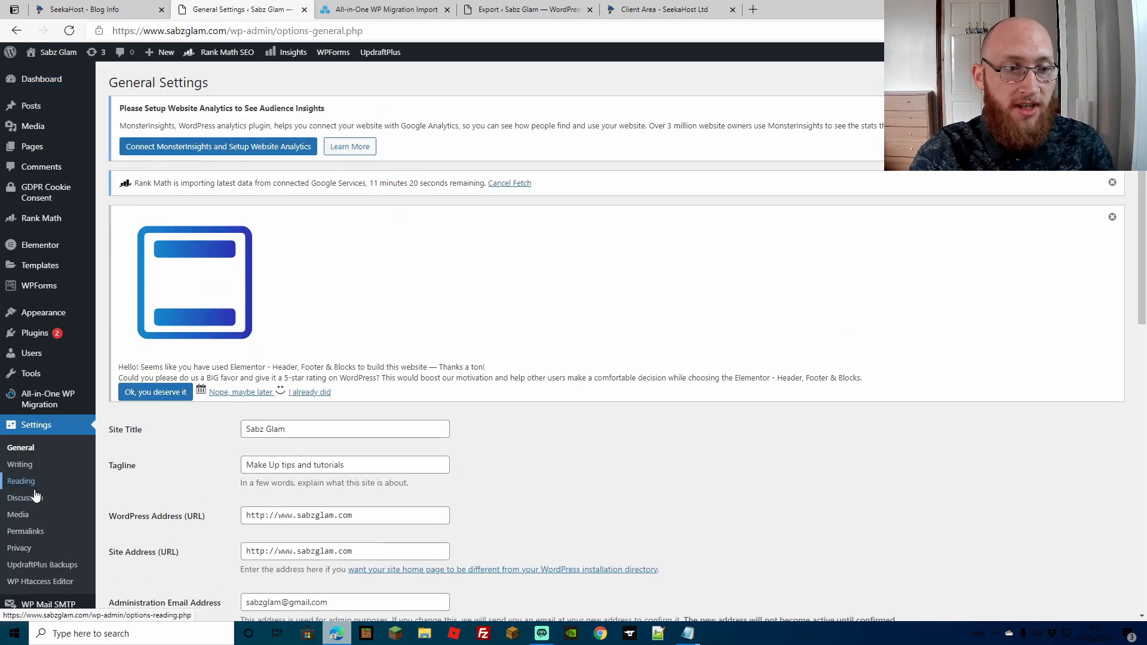
pyautogui.click(26, 535)
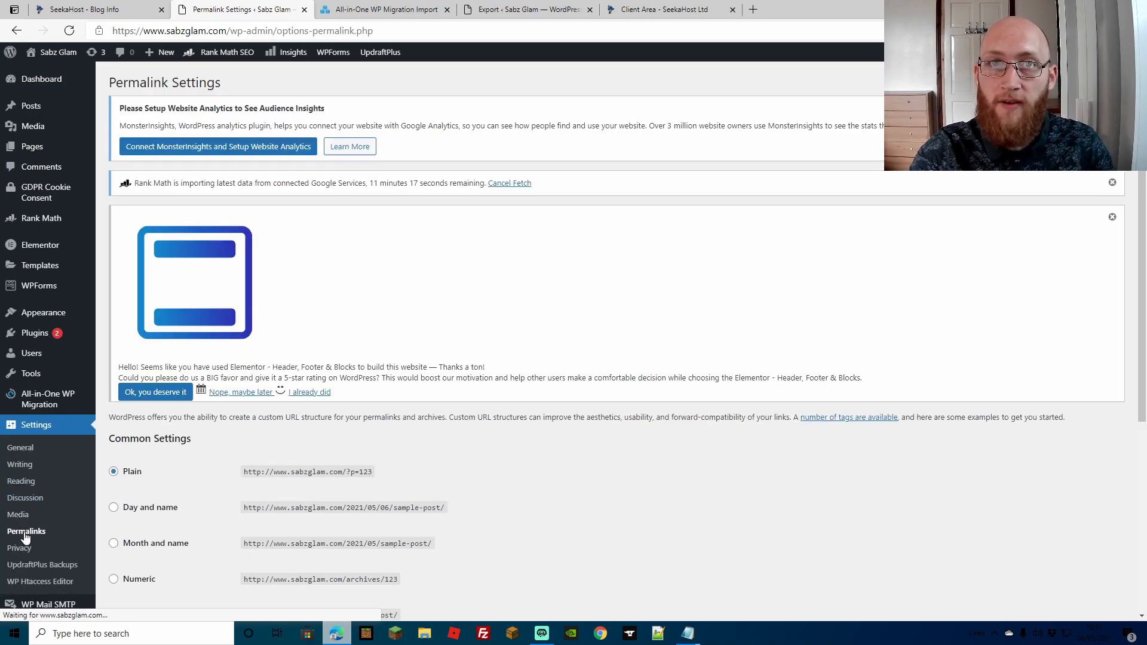
pyautogui.scroll(-4, 502, 328)
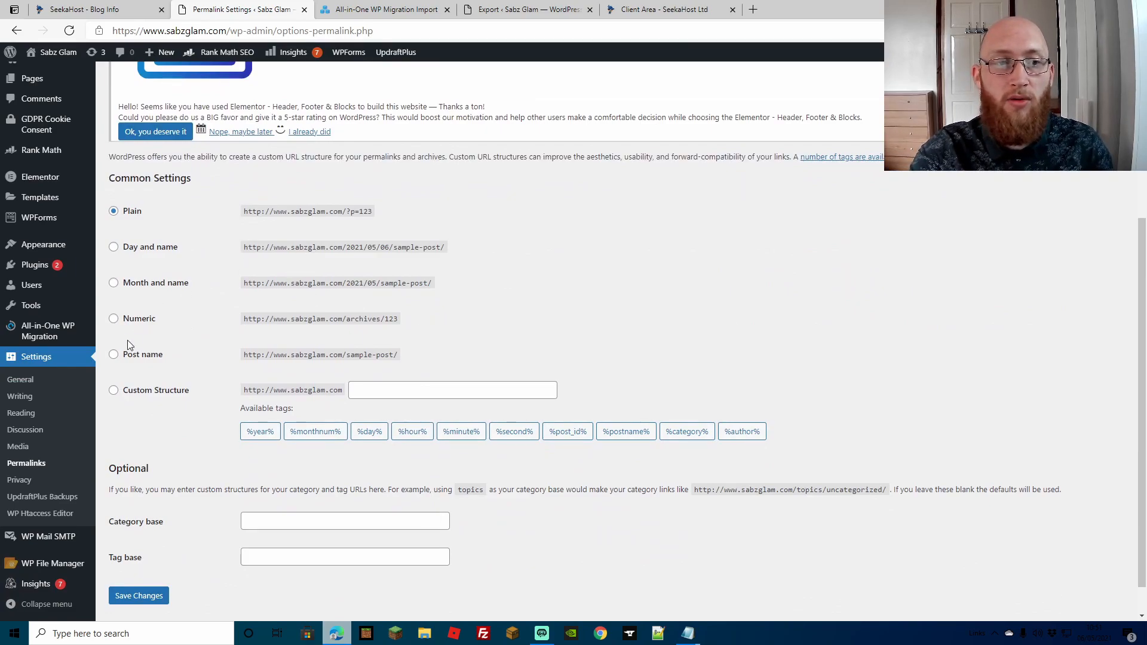
pyautogui.click(114, 355)
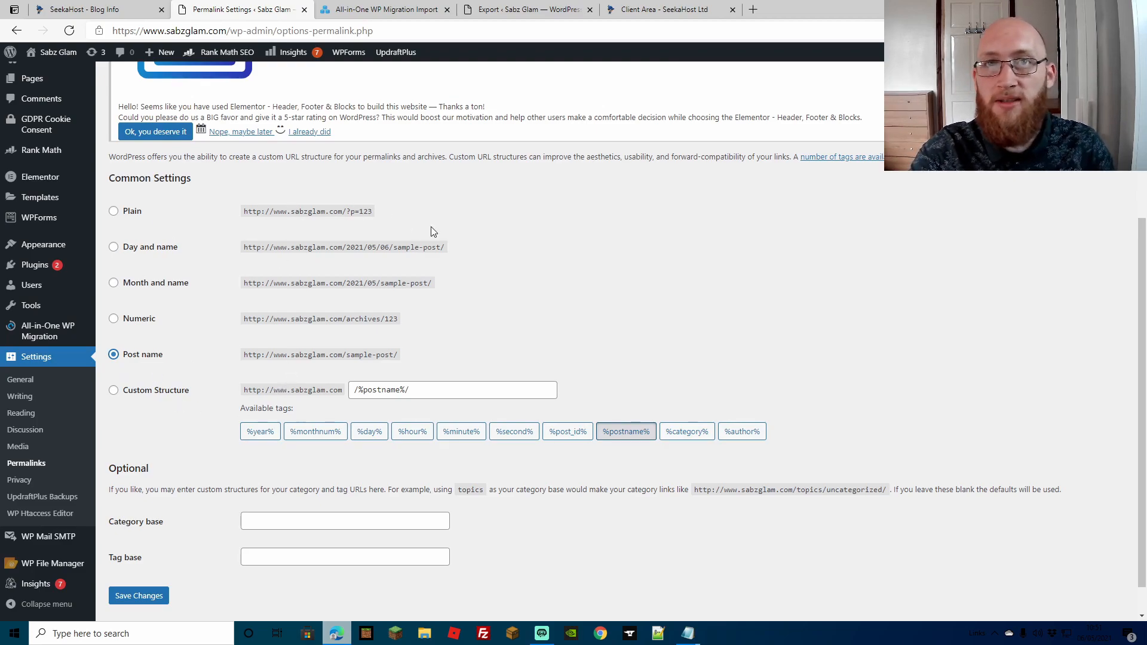
pyautogui.click(120, 600)
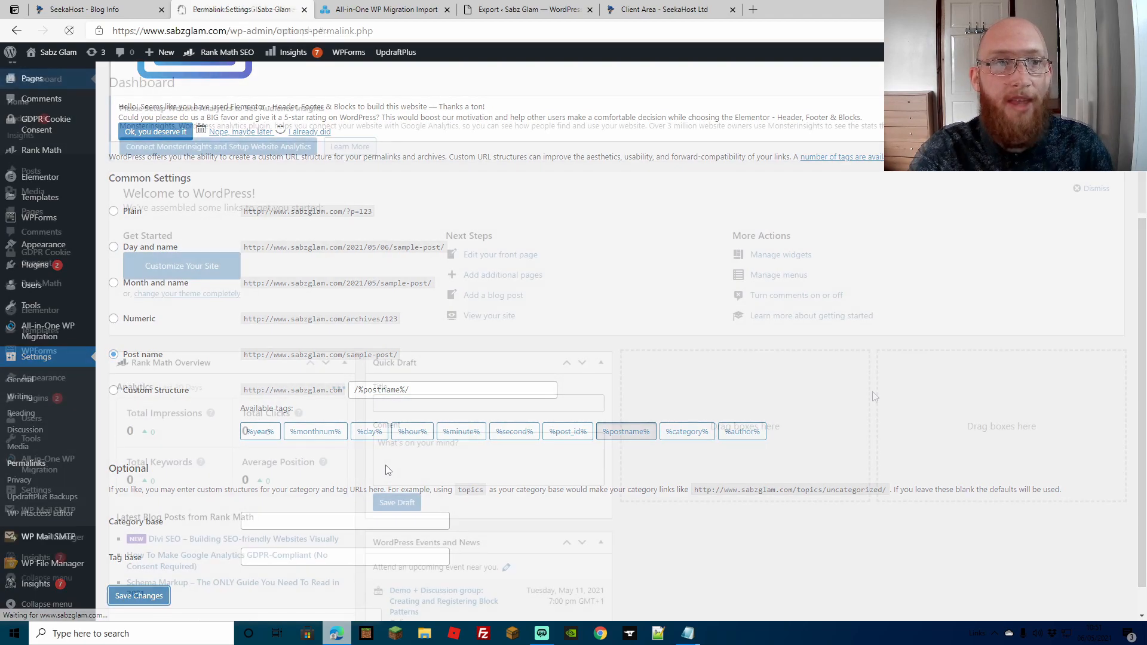